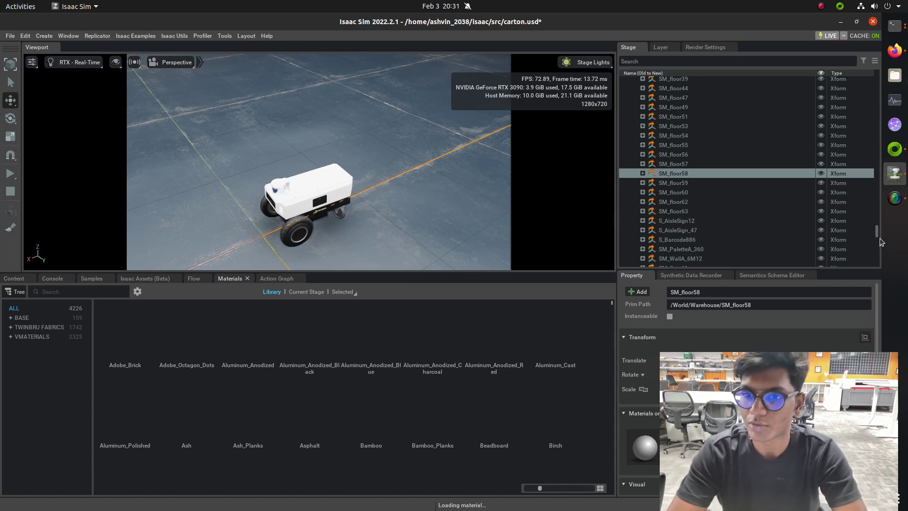
# Check the ROS terminal windows, then return to Isaac Sim and clear the floor tile selection
pyautogui.click(897, 27)
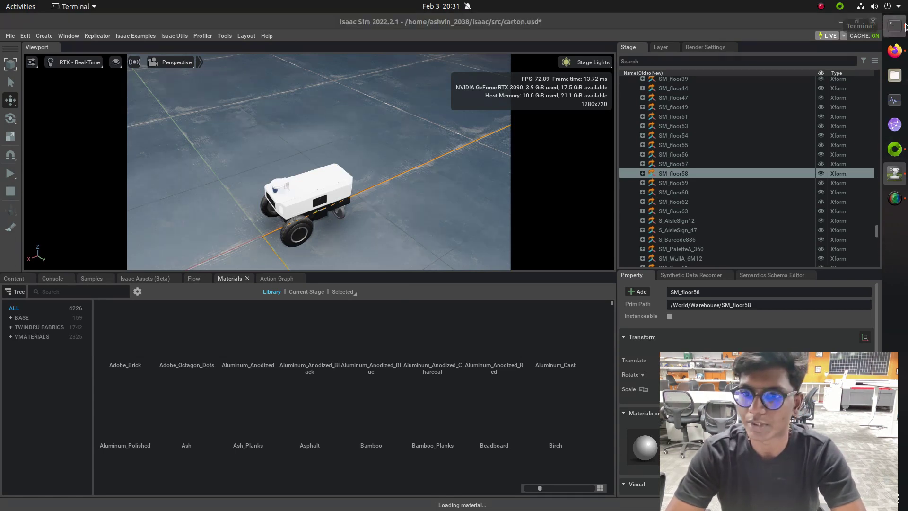
pyautogui.click(896, 27)
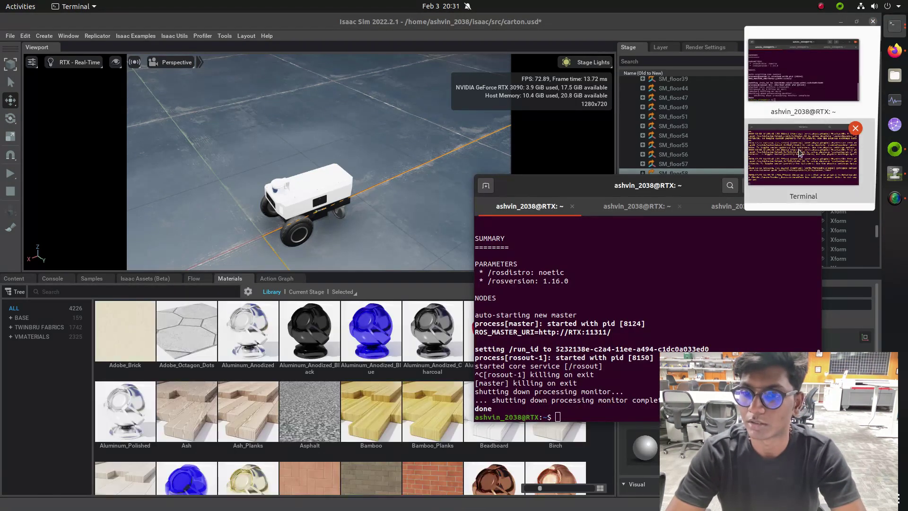
pyautogui.click(798, 149)
pyautogui.click(389, 241)
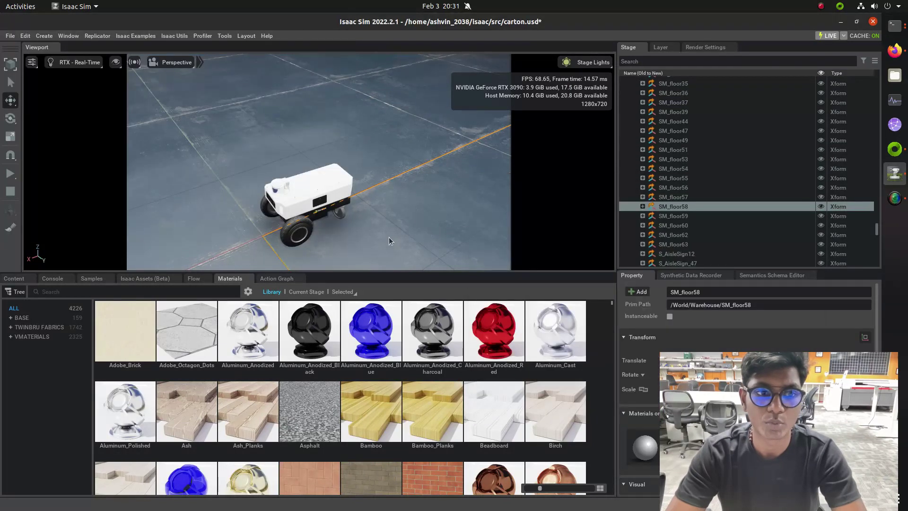
pyautogui.click(292, 251)
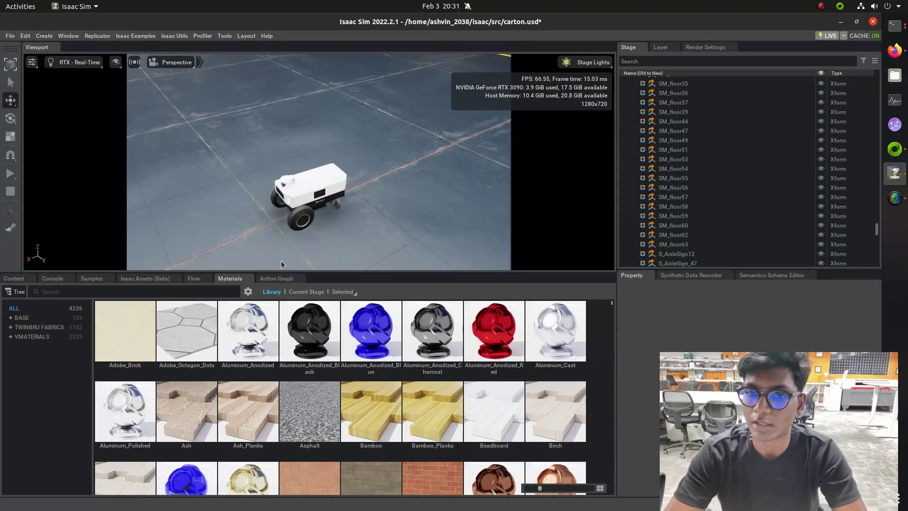
# Collapse ActionGraph and Warehouse, select Carter's camera_sensor_left prim and frame the view on it
pyautogui.scroll(10, 773, 135)
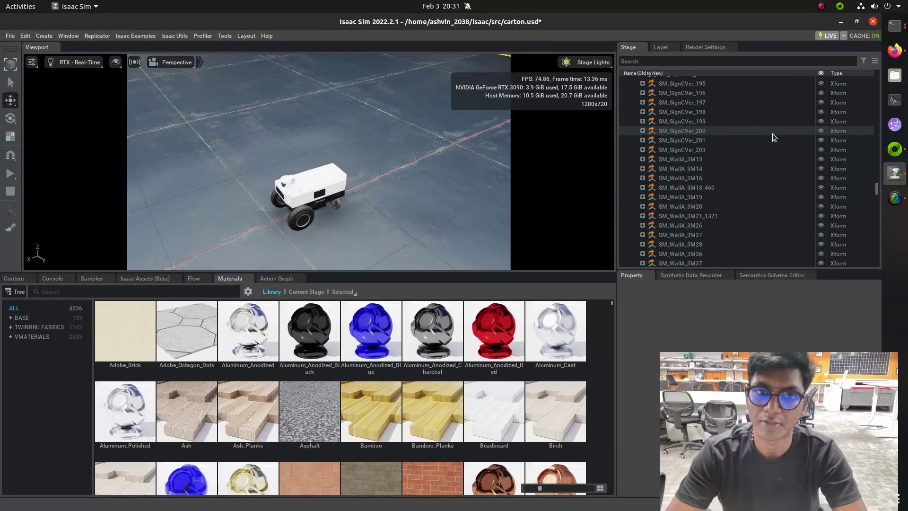
pyautogui.scroll(10, 772, 134)
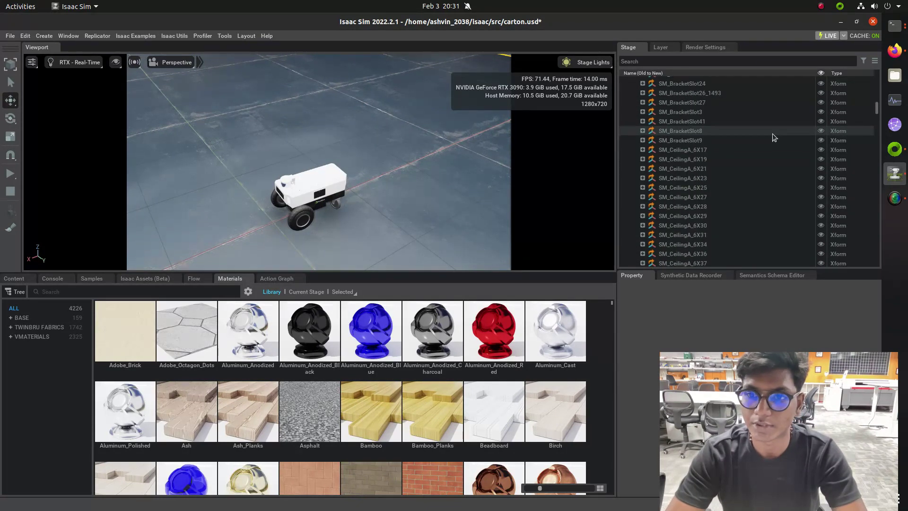
pyautogui.scroll(10, 772, 134)
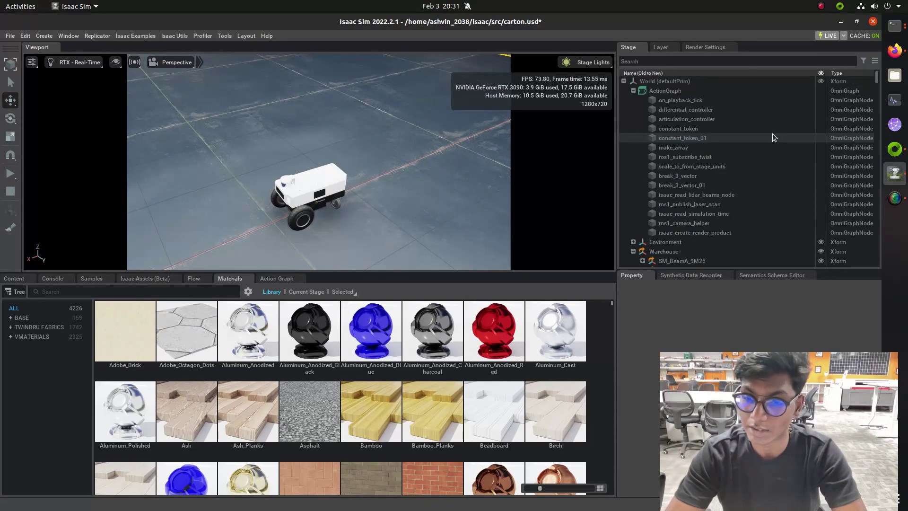
pyautogui.click(633, 91)
pyautogui.click(632, 109)
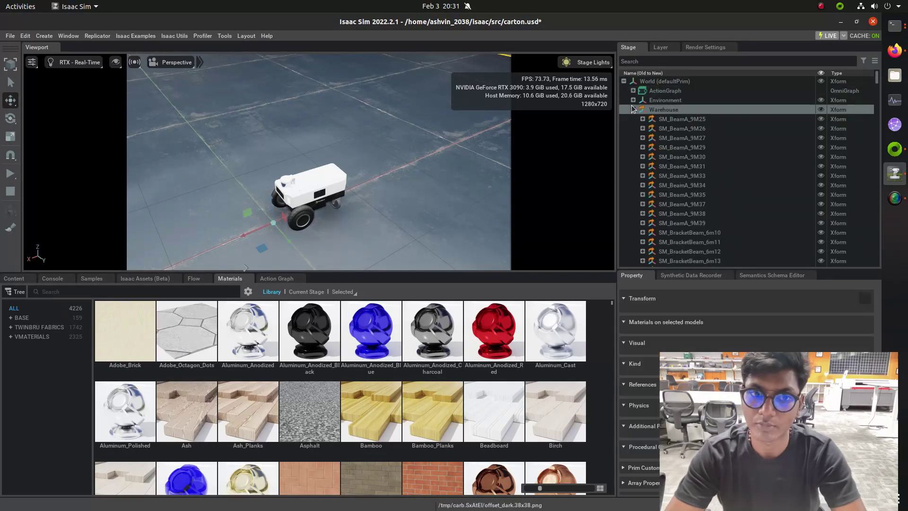
pyautogui.click(633, 110)
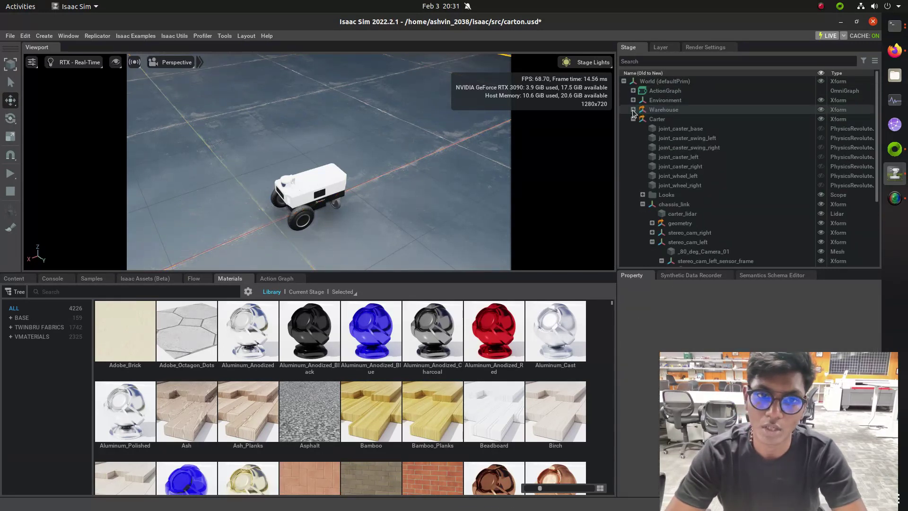
pyautogui.scroll(-2, 636, 156)
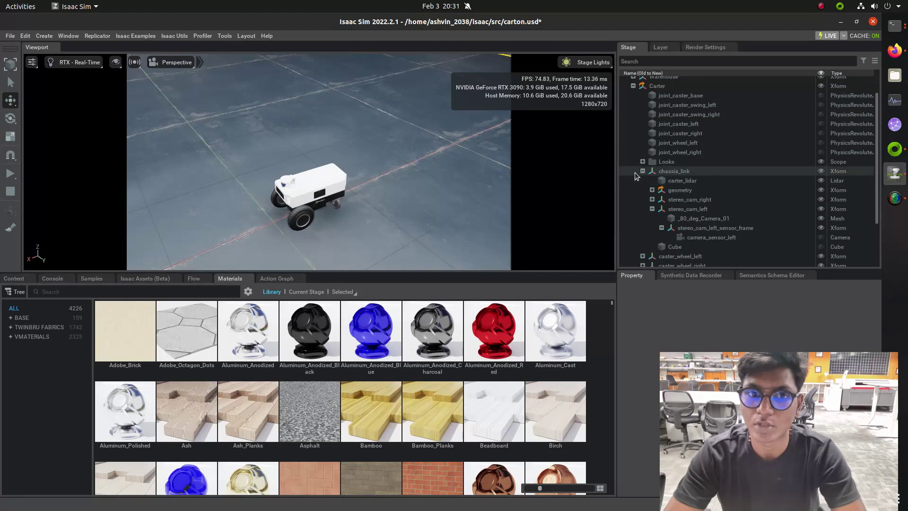
pyautogui.scroll(-3, 637, 171)
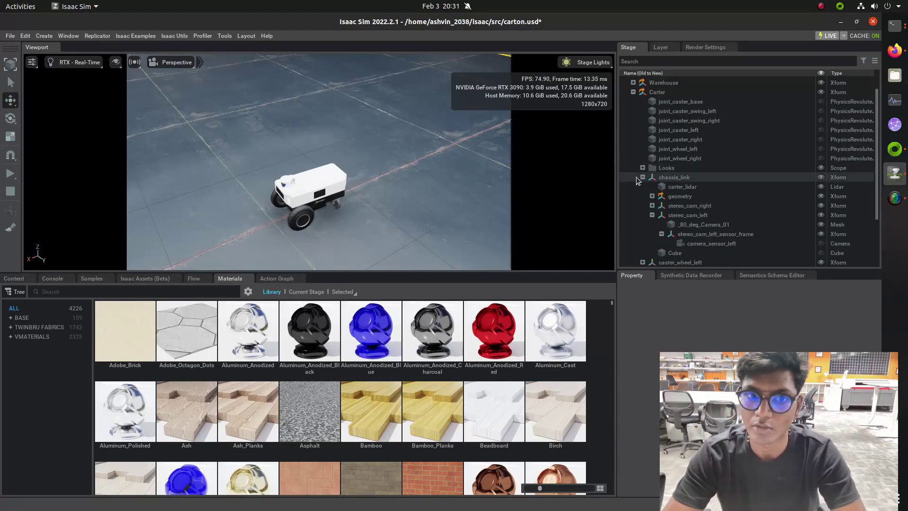
pyautogui.click(690, 165)
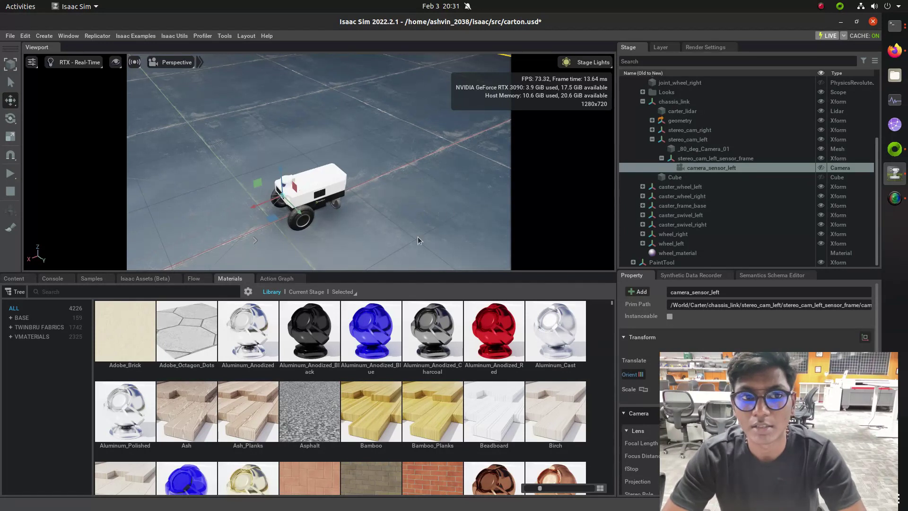
pyautogui.moveTo(404, 190); pyautogui.dragTo(230, 130, button='right')
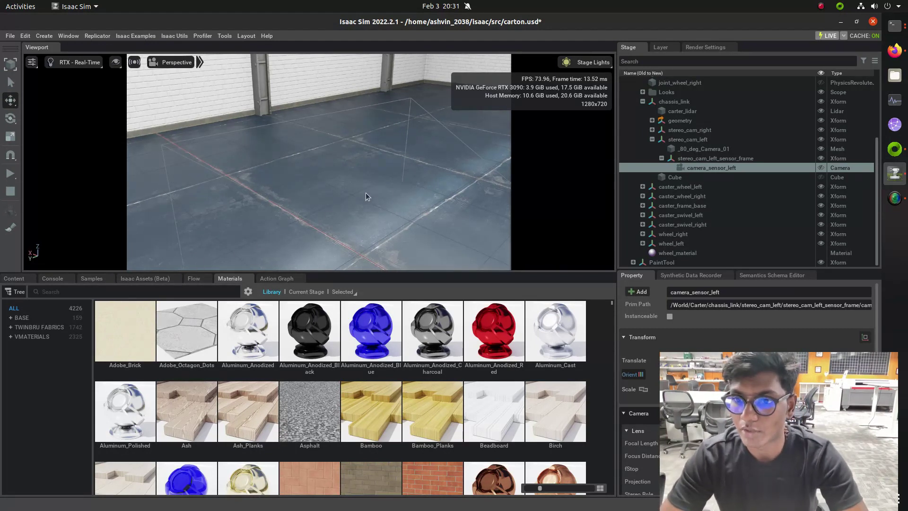
pyautogui.press('f')
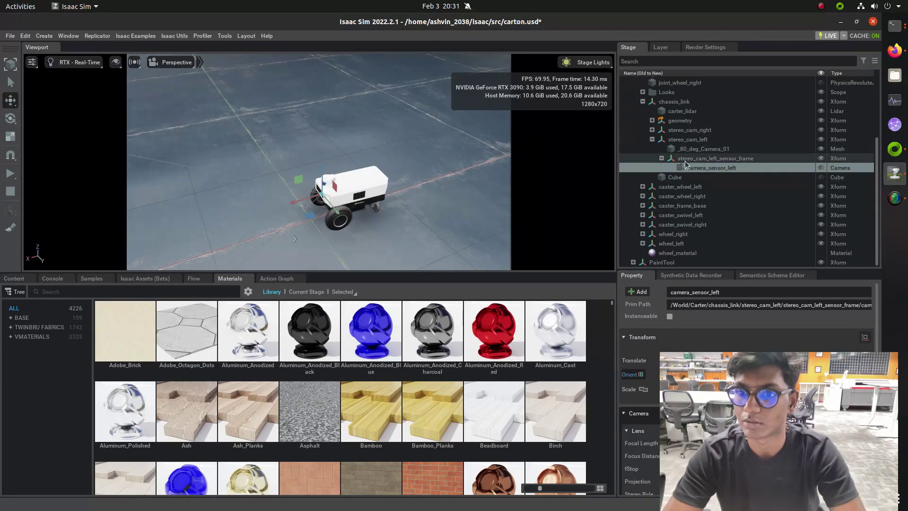
# Deselect the camera, open the Action Graph editor and search the node library for 'ros camera'
pyautogui.press('Escape')
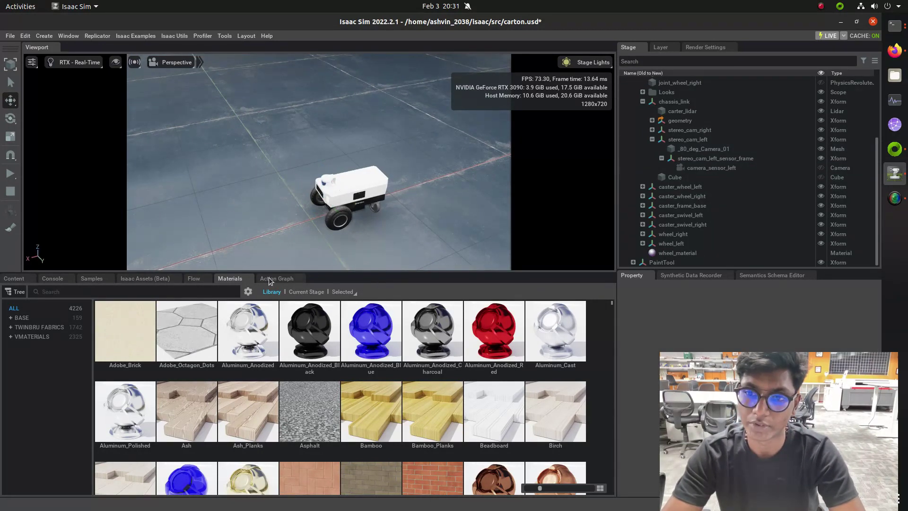
pyautogui.click(270, 280)
pyautogui.click(79, 325)
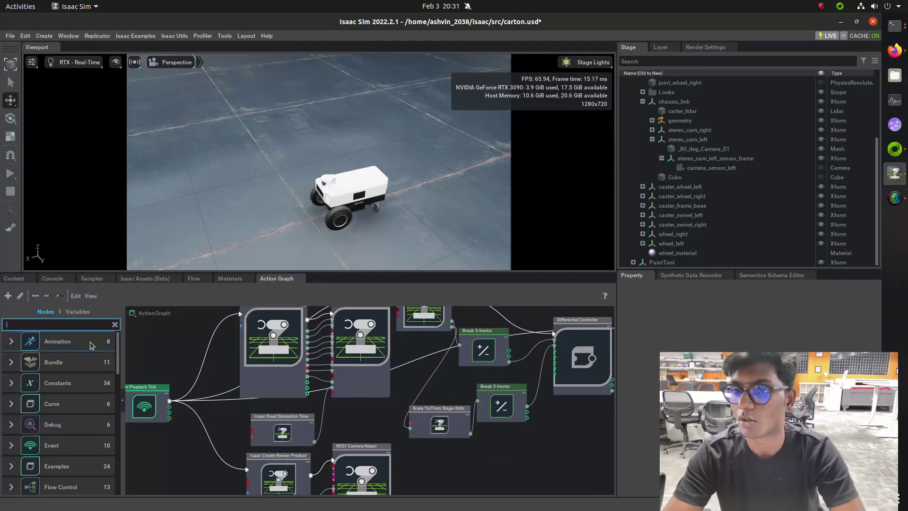
pyautogui.write('ros ')
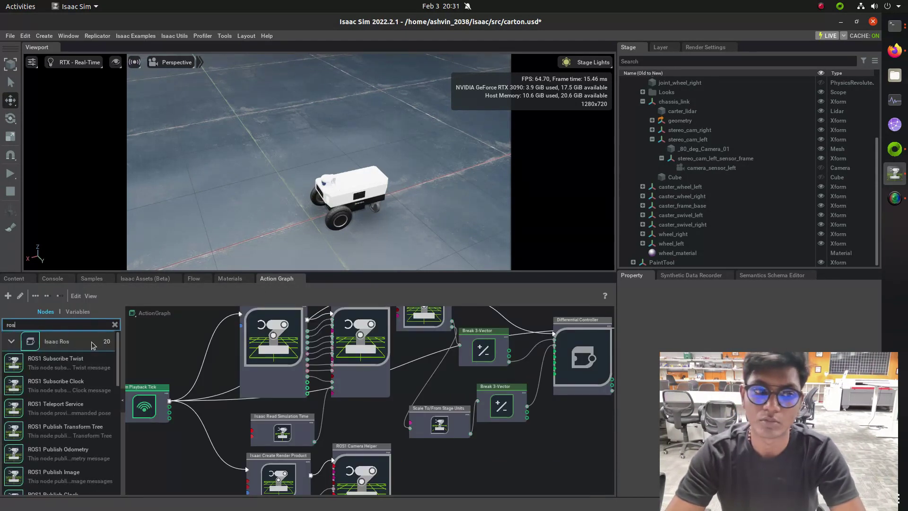
pyautogui.write('camera')
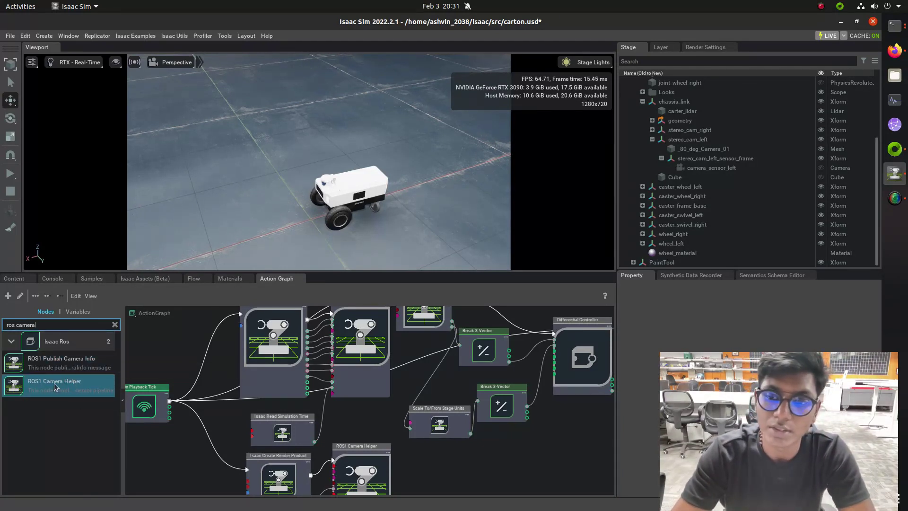
pyautogui.moveTo(62, 387); pyautogui.dragTo(309, 492)
# Inspect the ROS1 Camera Helper and Isaac Create Render Product nodes, zooming around the graph
pyautogui.click(368, 469)
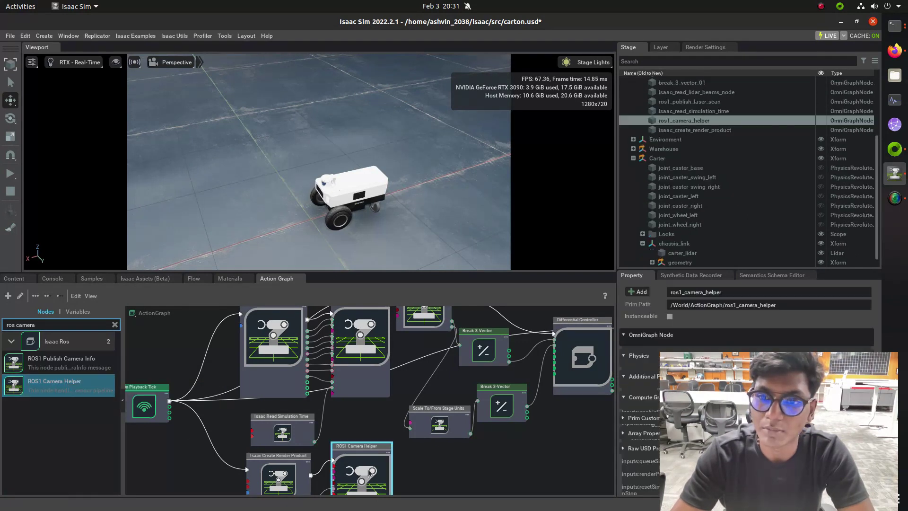
pyautogui.scroll(8, 368, 469)
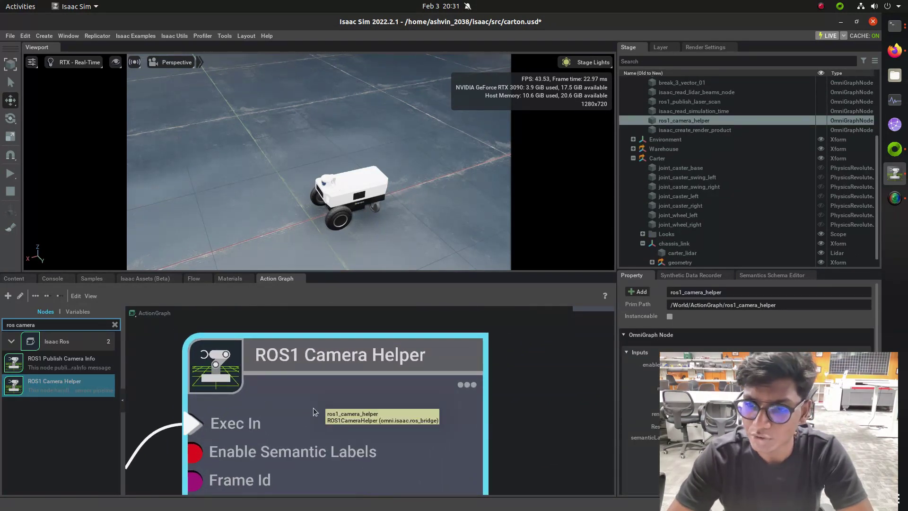
pyautogui.scroll(-2, 387, 378)
pyautogui.scroll(-5, 388, 378)
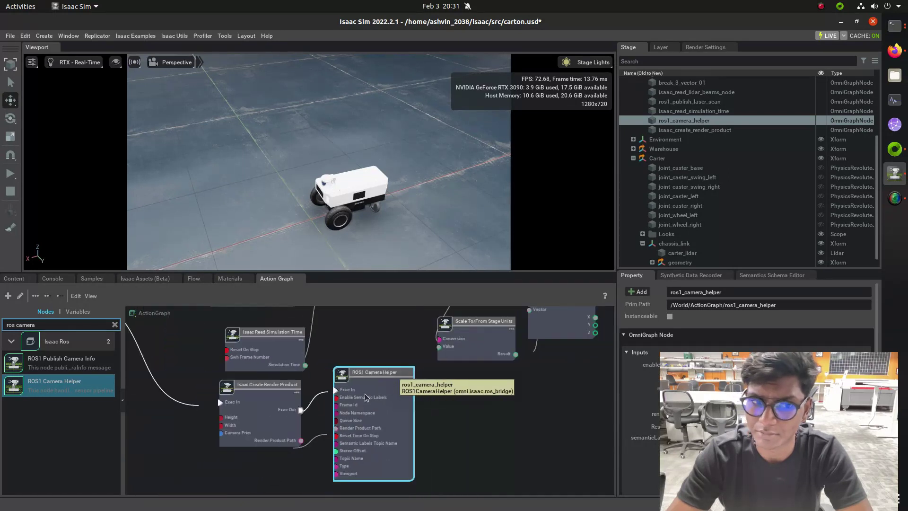
pyautogui.scroll(4, 284, 395)
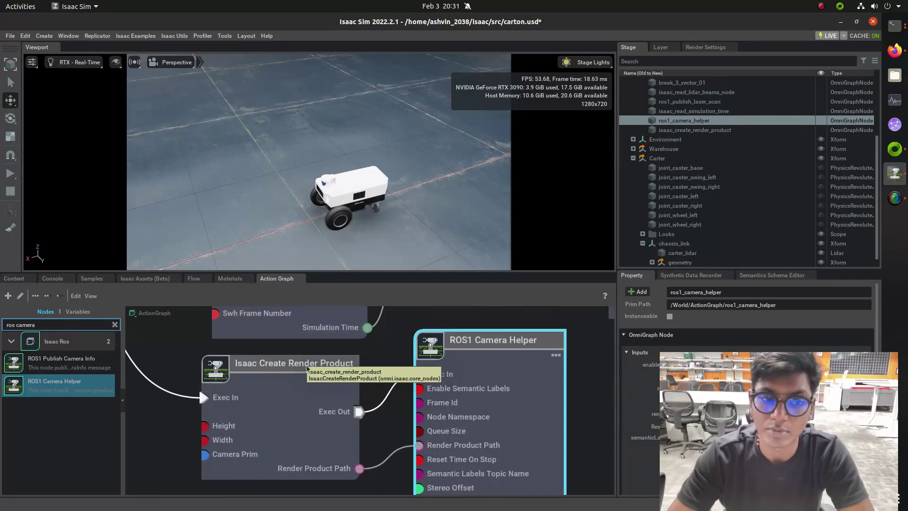
pyautogui.scroll(2, 253, 370)
pyautogui.scroll(-4, 254, 368)
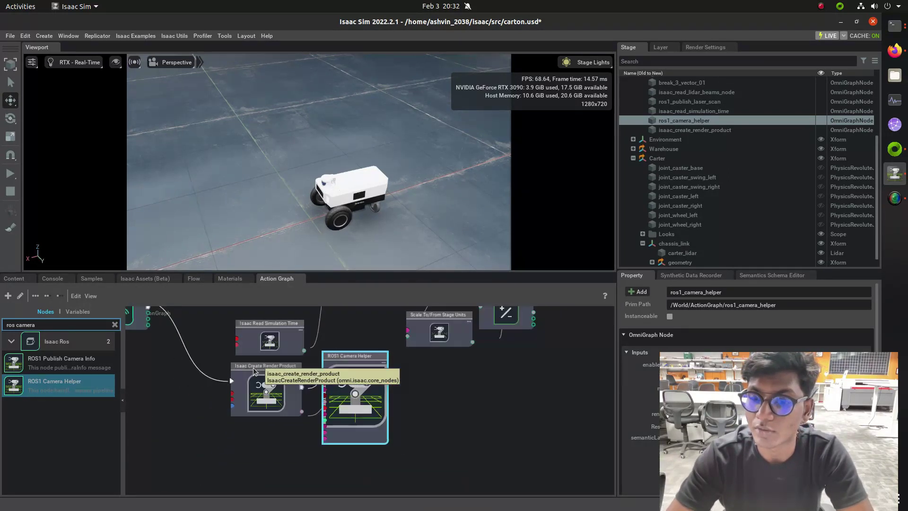
pyautogui.scroll(3, 192, 331)
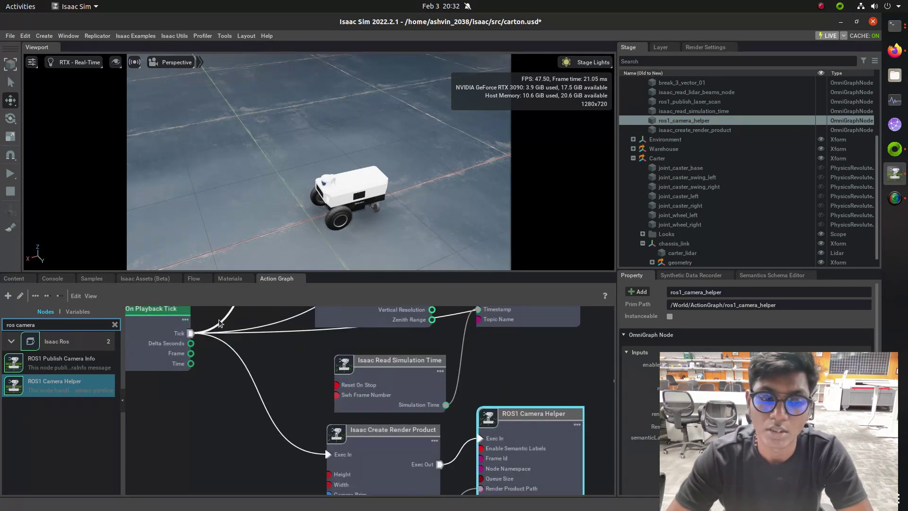
pyautogui.scroll(-2, 194, 331)
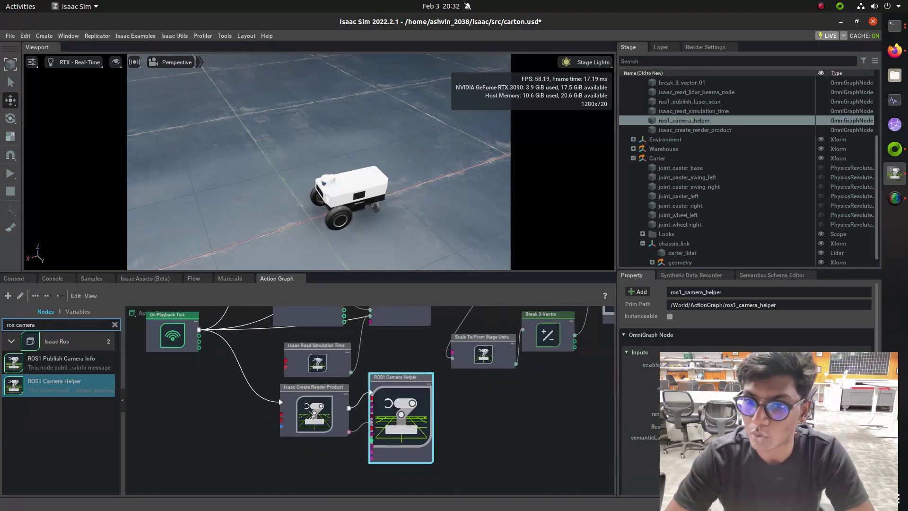
pyautogui.scroll(3, 368, 421)
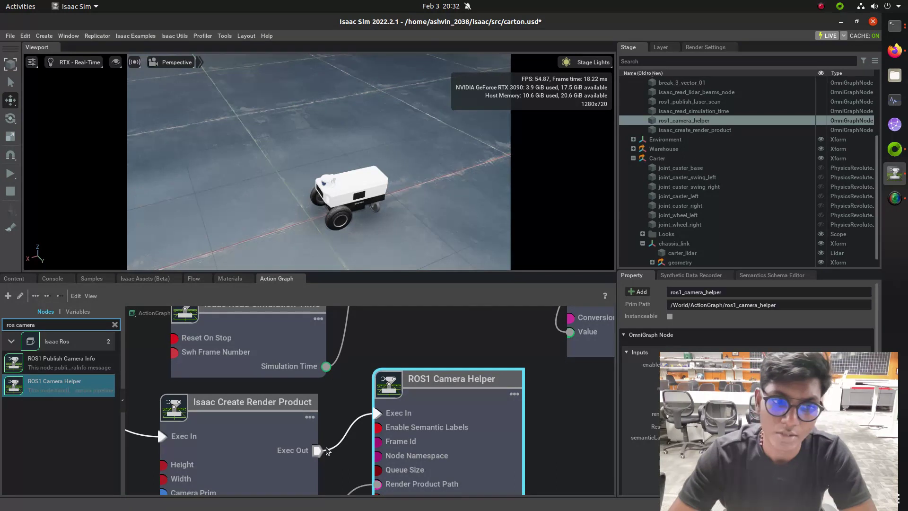
pyautogui.scroll(-3, 386, 439)
pyautogui.scroll(3, 343, 494)
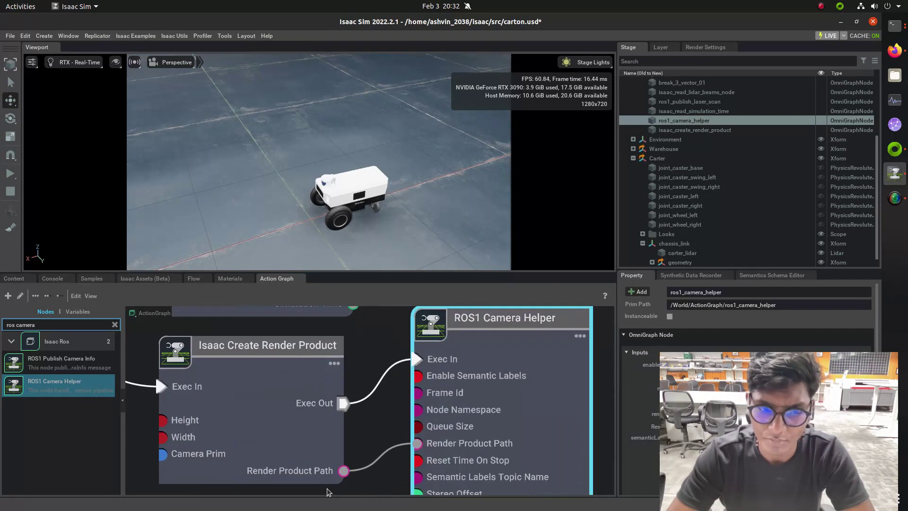
pyautogui.scroll(-5, 416, 453)
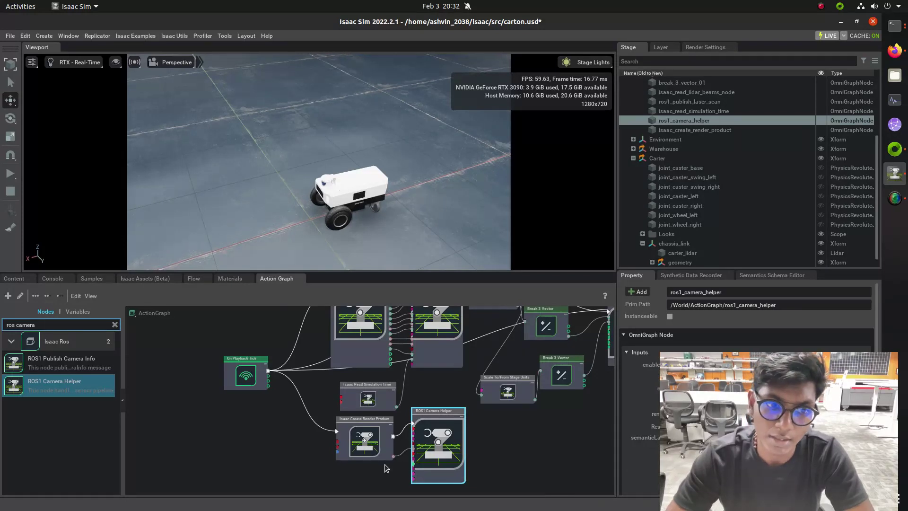
pyautogui.click(366, 430)
pyautogui.scroll(5, 366, 430)
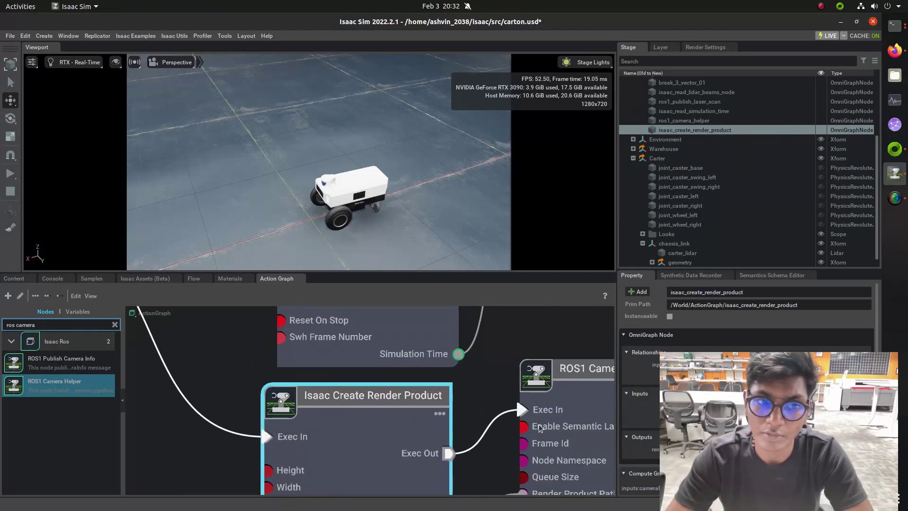
pyautogui.click(780, 373)
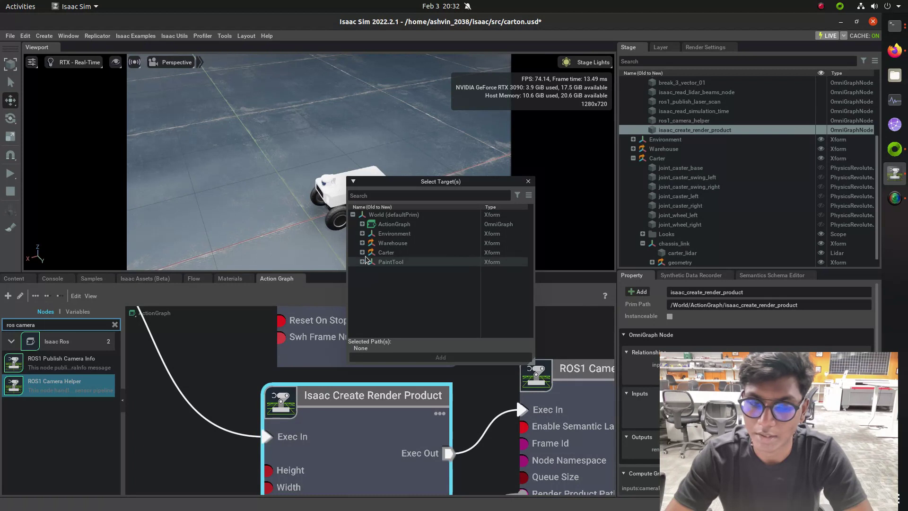
pyautogui.click(364, 255)
pyautogui.click(362, 252)
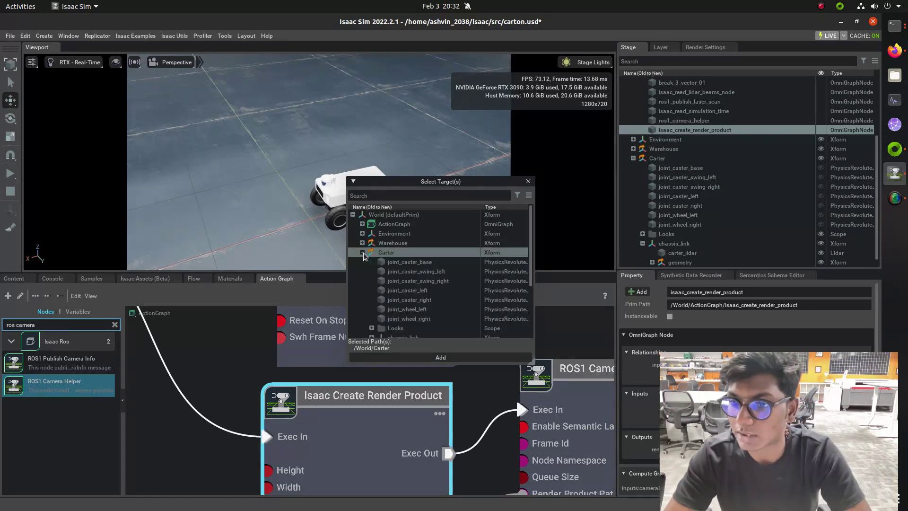
pyautogui.scroll(-3, 372, 271)
pyautogui.click(372, 271)
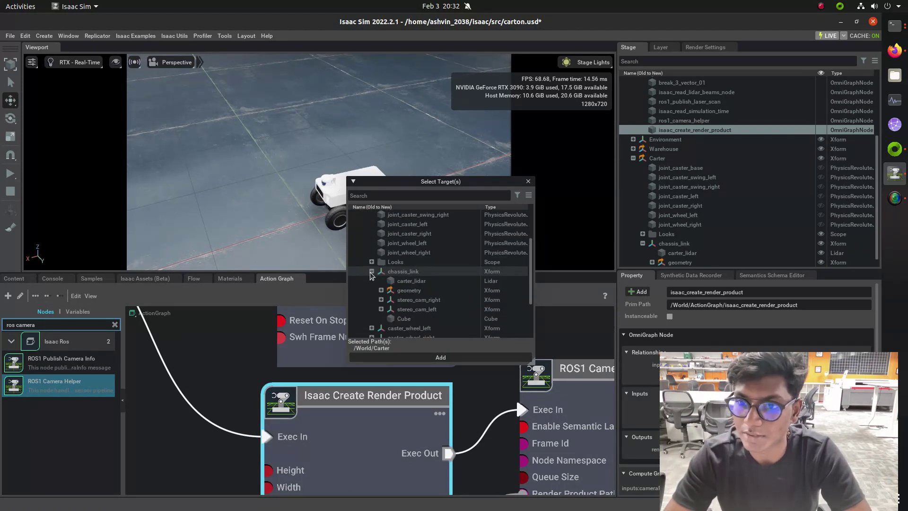
pyautogui.scroll(-2, 379, 275)
pyautogui.click(381, 276)
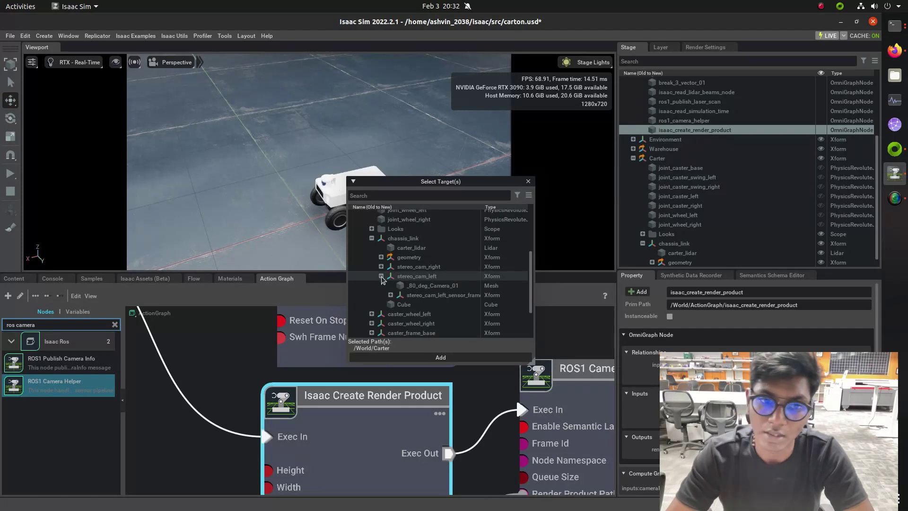
pyautogui.scroll(-2, 384, 277)
pyautogui.click(391, 262)
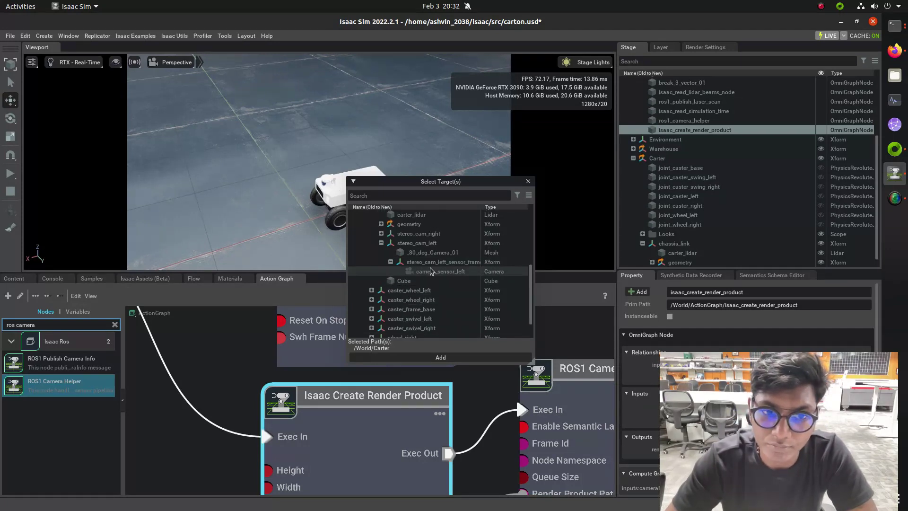
pyautogui.click(483, 358)
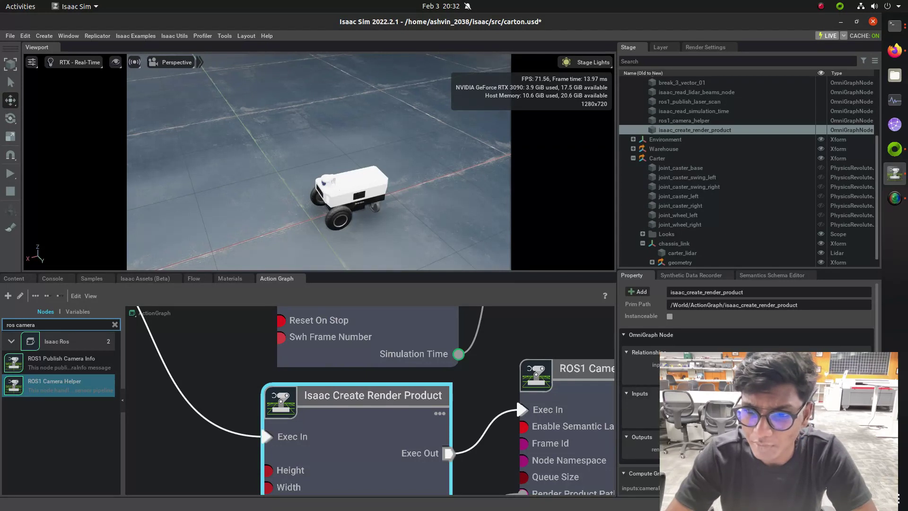
pyautogui.scroll(-8, 443, 368)
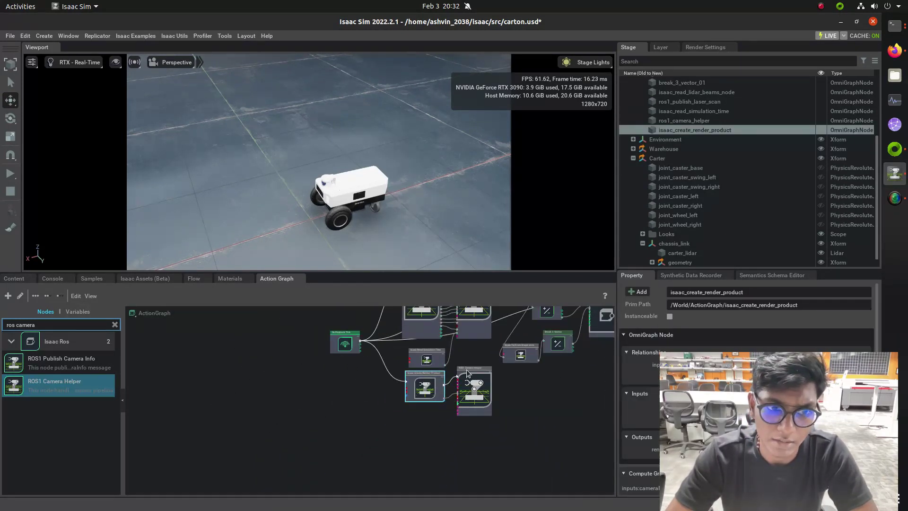
pyautogui.scroll(6, 421, 379)
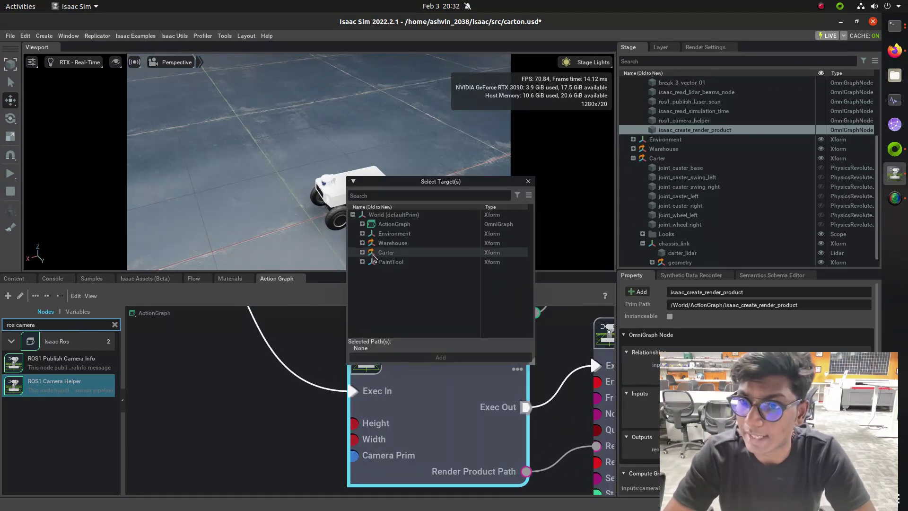
pyautogui.click(364, 254)
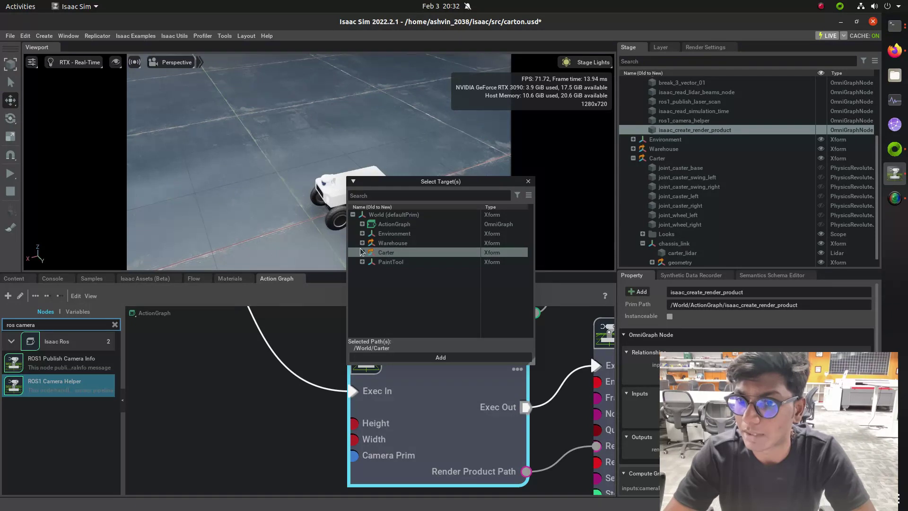
pyautogui.click(362, 253)
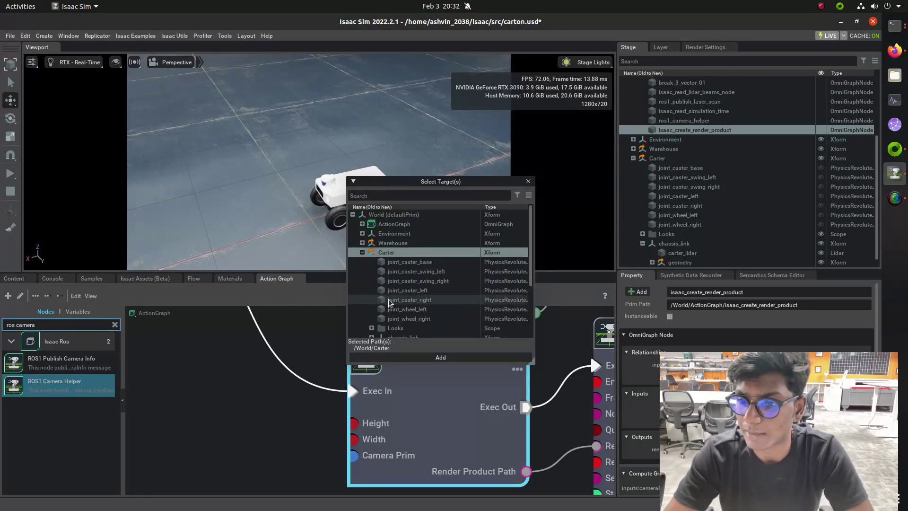
pyautogui.scroll(-3, 388, 303)
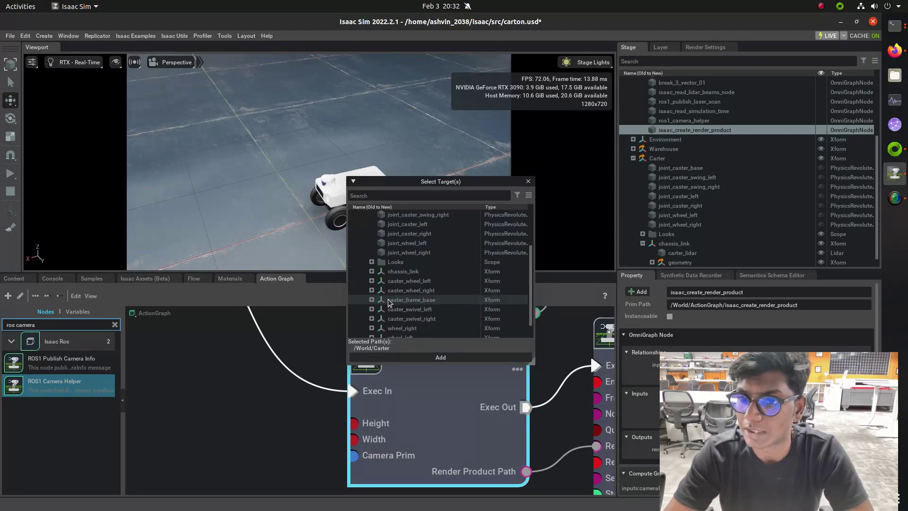
pyautogui.click(371, 271)
pyautogui.click(381, 309)
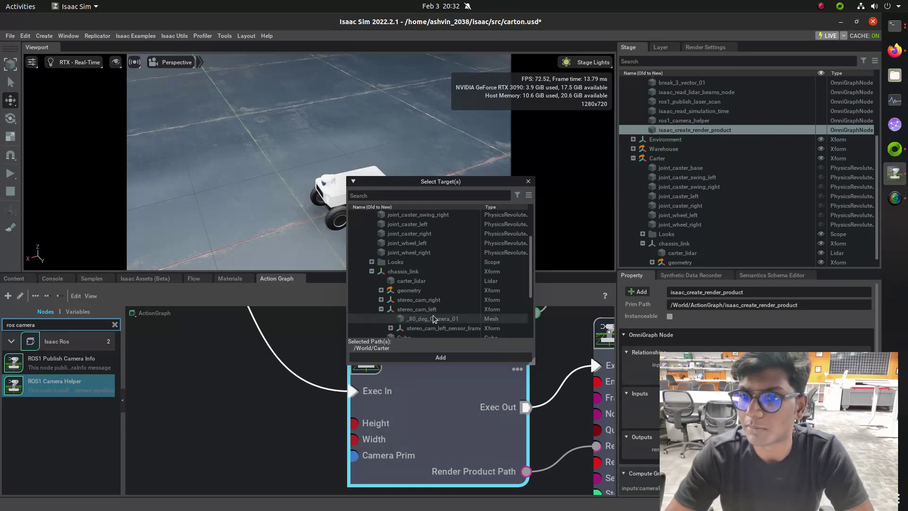
pyautogui.scroll(-3, 404, 290)
pyautogui.click(391, 262)
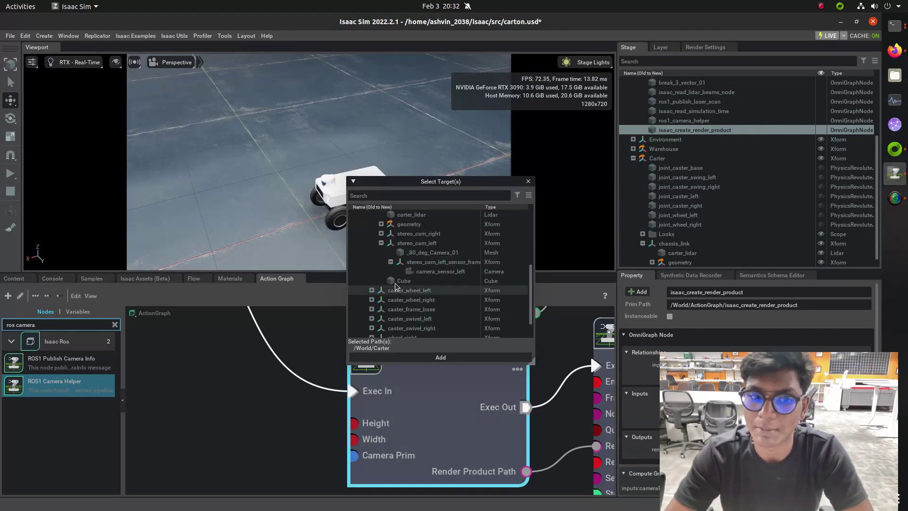
# Dismiss the target picker, check the Create Render Product to ROS1 Camera Helper wiring, and deselect
pyautogui.click(528, 181)
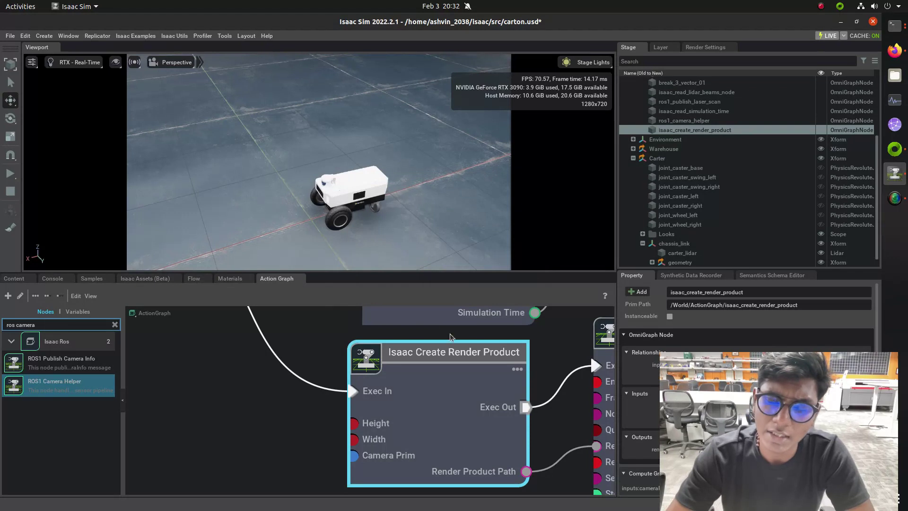
pyautogui.scroll(-2, 474, 388)
pyautogui.scroll(-2, 473, 384)
pyautogui.scroll(1, 504, 399)
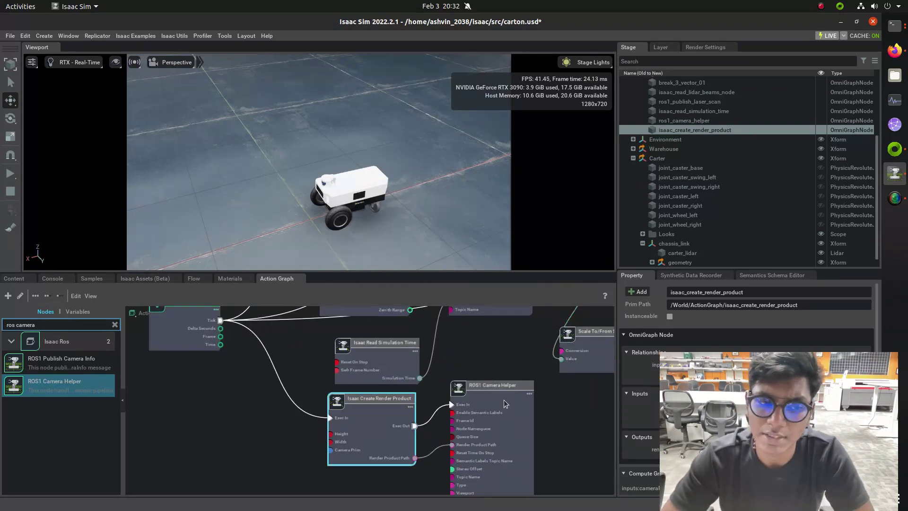
pyautogui.scroll(1, 504, 400)
pyautogui.scroll(-4, 492, 400)
pyautogui.scroll(2, 493, 365)
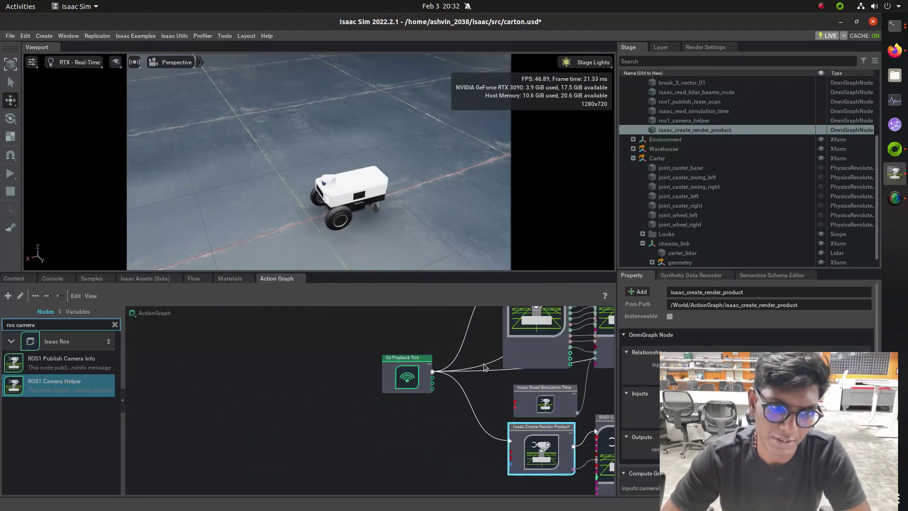
pyautogui.scroll(6, 493, 367)
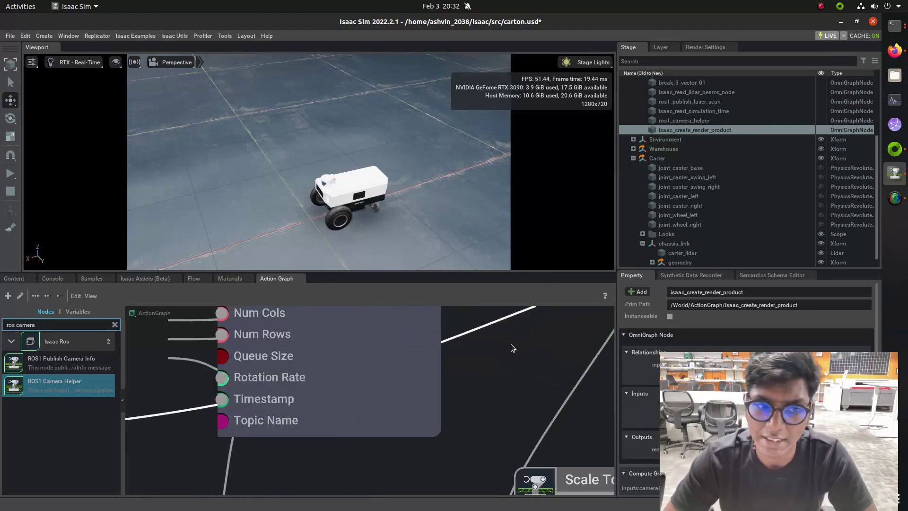
pyautogui.scroll(-5, 473, 339)
pyautogui.scroll(2, 466, 344)
pyautogui.scroll(-1, 460, 349)
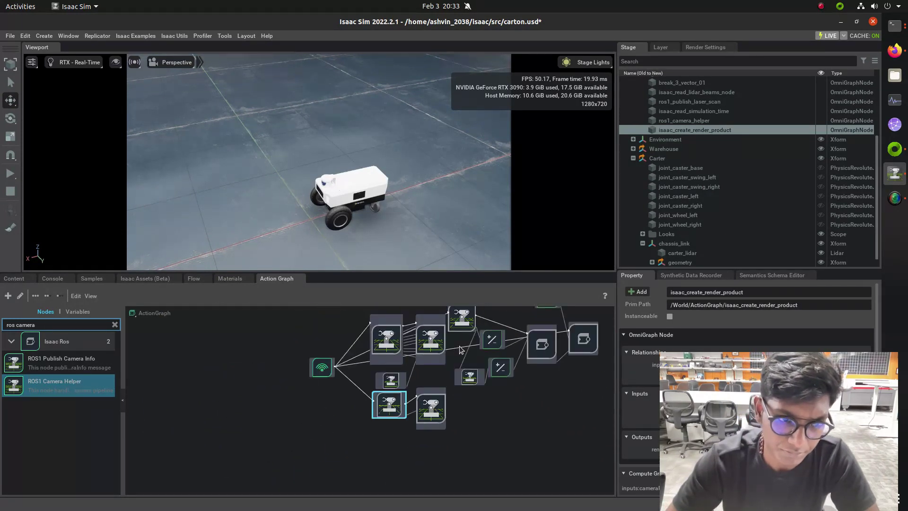
pyautogui.scroll(5, 458, 322)
pyautogui.scroll(-4, 457, 321)
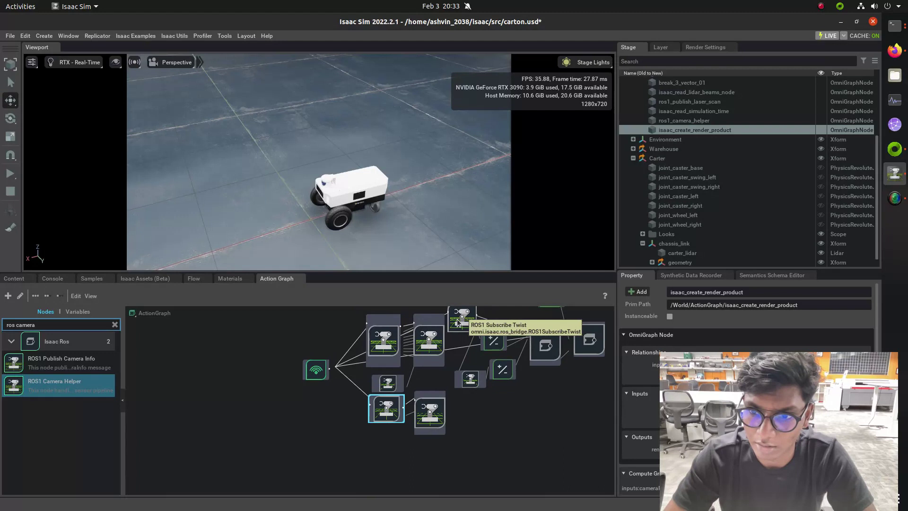
pyautogui.scroll(6, 457, 320)
pyautogui.scroll(-5, 457, 318)
pyautogui.scroll(3, 422, 439)
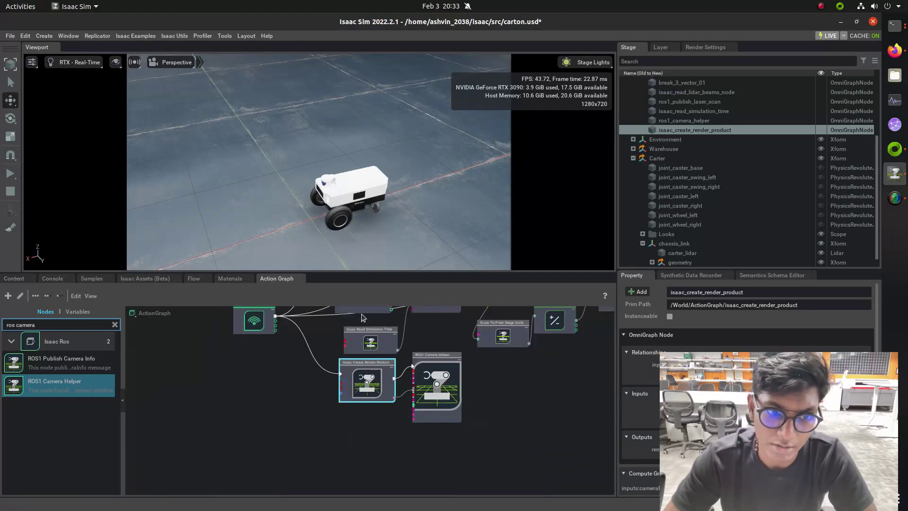
pyautogui.scroll(2, 365, 328)
pyautogui.scroll(-4, 366, 326)
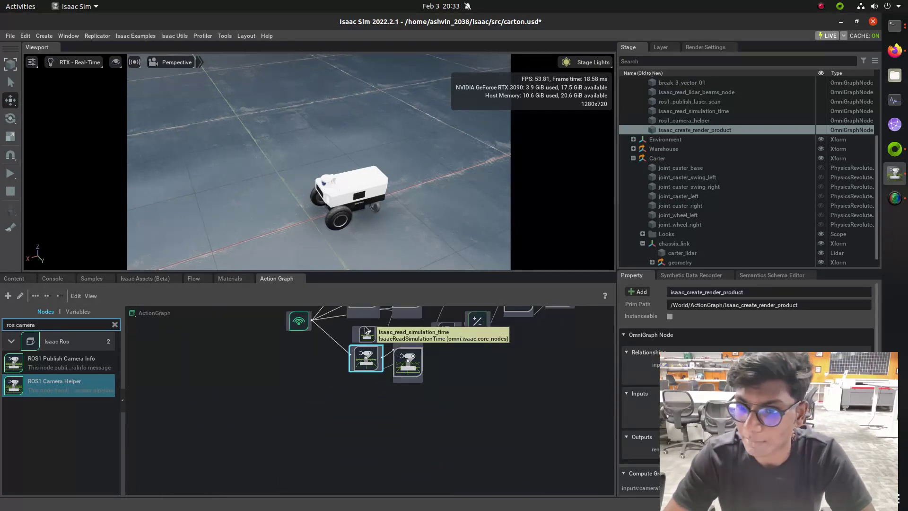
pyautogui.scroll(3, 367, 324)
pyautogui.scroll(3, 366, 324)
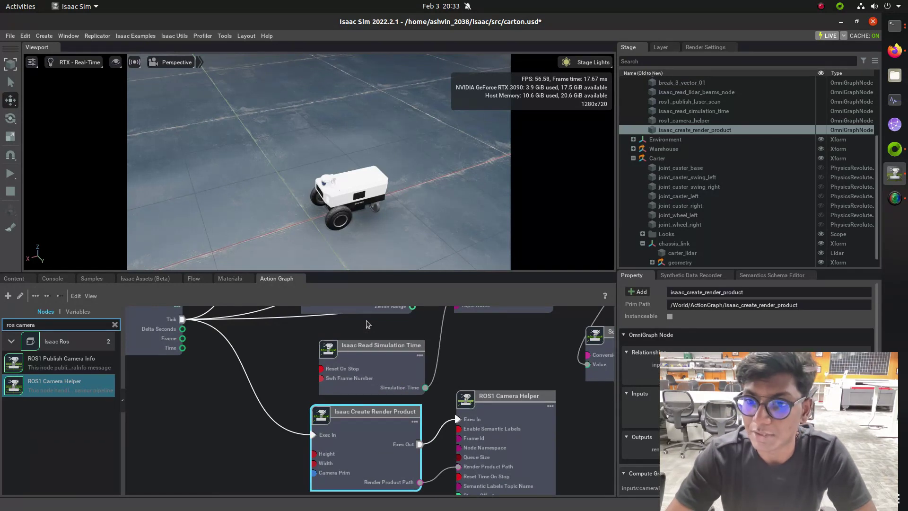
pyautogui.click(368, 324)
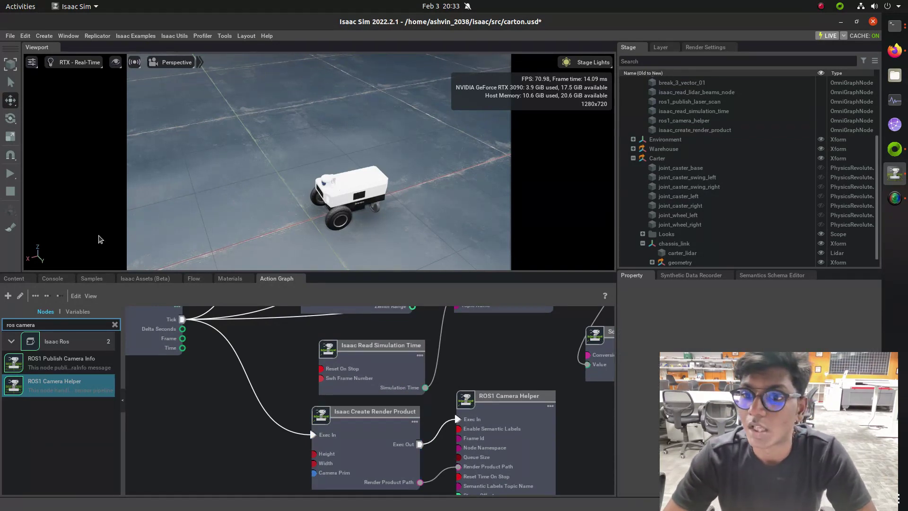
# Play the simulation and start roscore in a new terminal tab
pyautogui.click(9, 174)
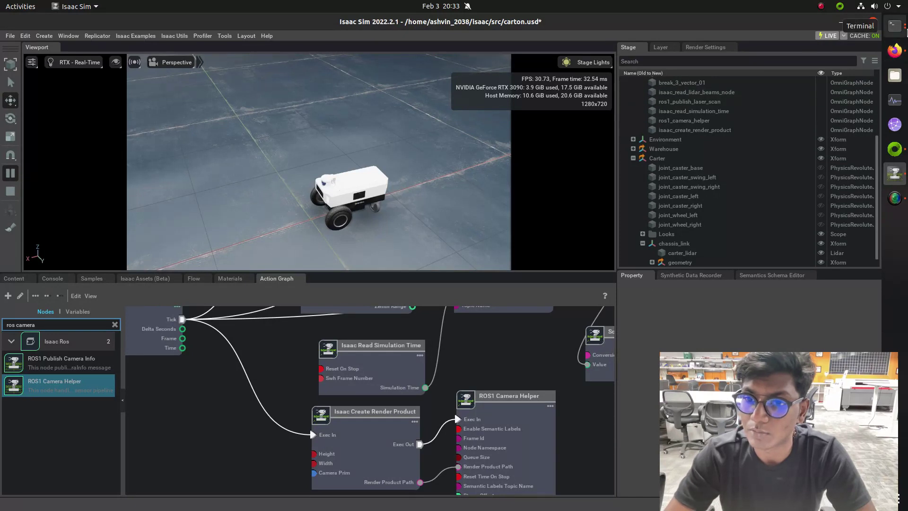
pyautogui.click(894, 25)
pyautogui.click(12, 24)
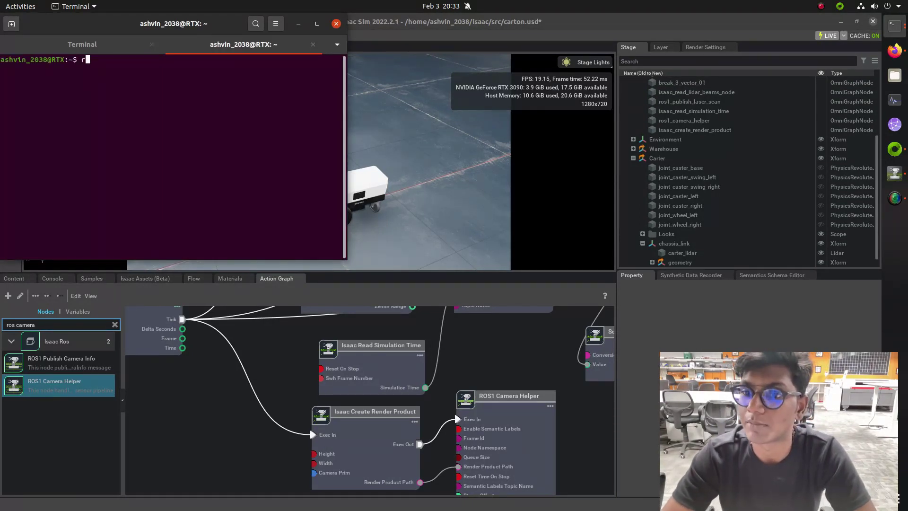
pyautogui.write('rosco')
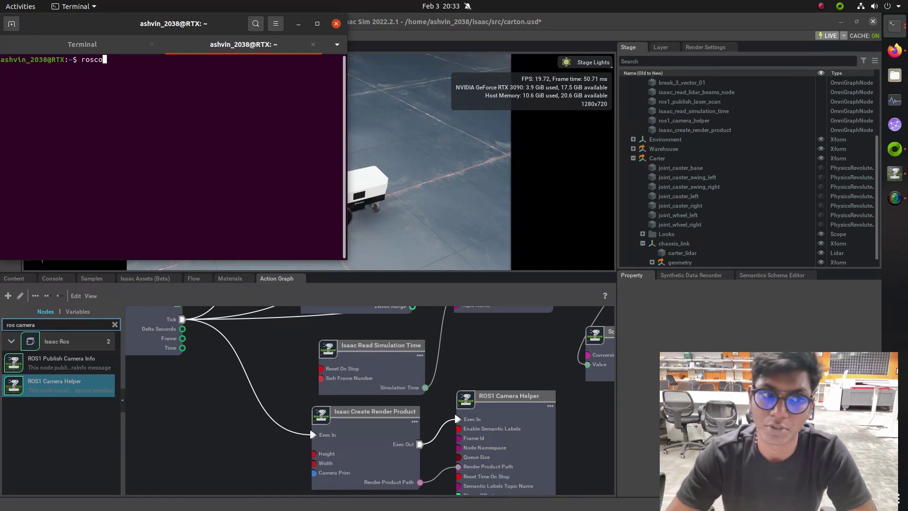
pyautogui.write('re')
pyautogui.press('Return')
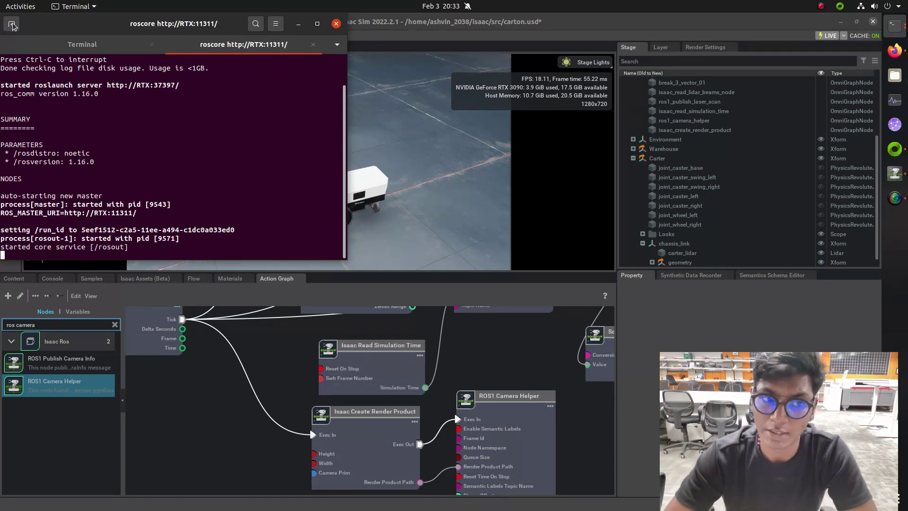
# In a second tab, check the topic list, highlighting /rosout and /rgb
pyautogui.click(11, 24)
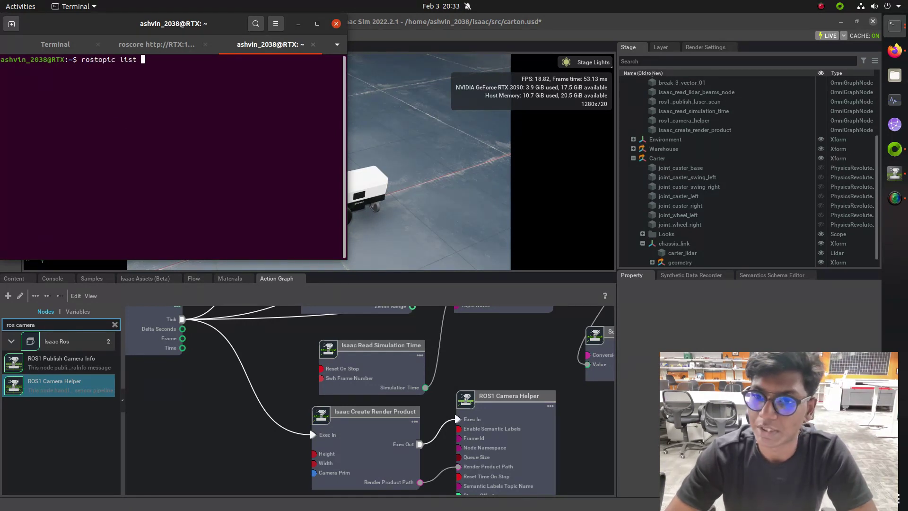
pyautogui.doubleClick(5, 82)
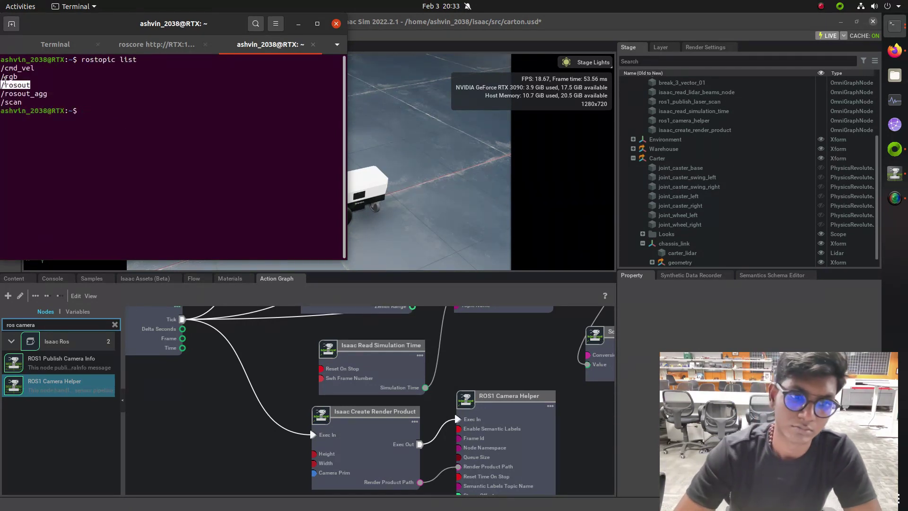
pyautogui.doubleClick(6, 76)
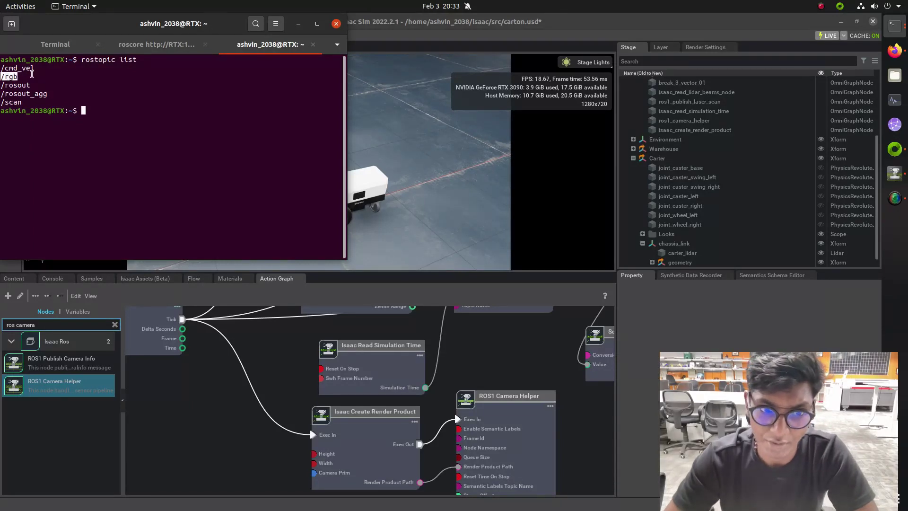
pyautogui.click(125, 126)
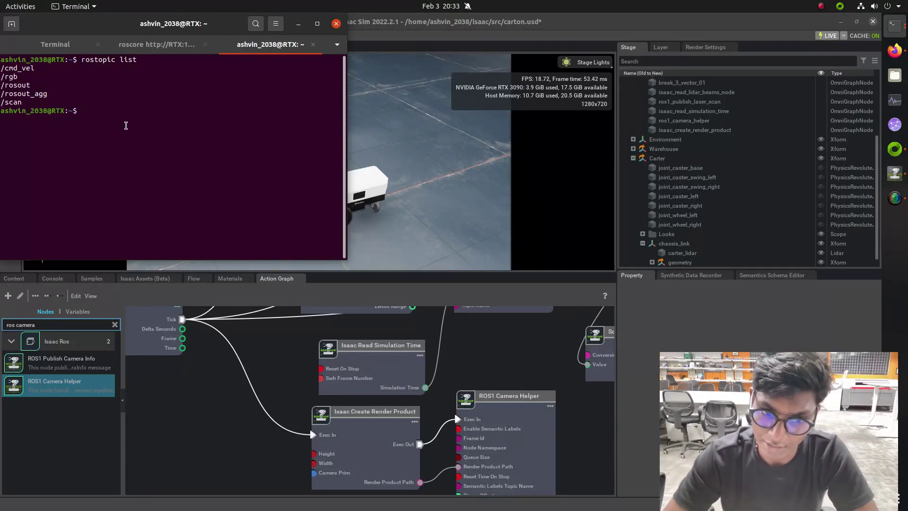
pyautogui.click(244, 455)
pyautogui.click(488, 430)
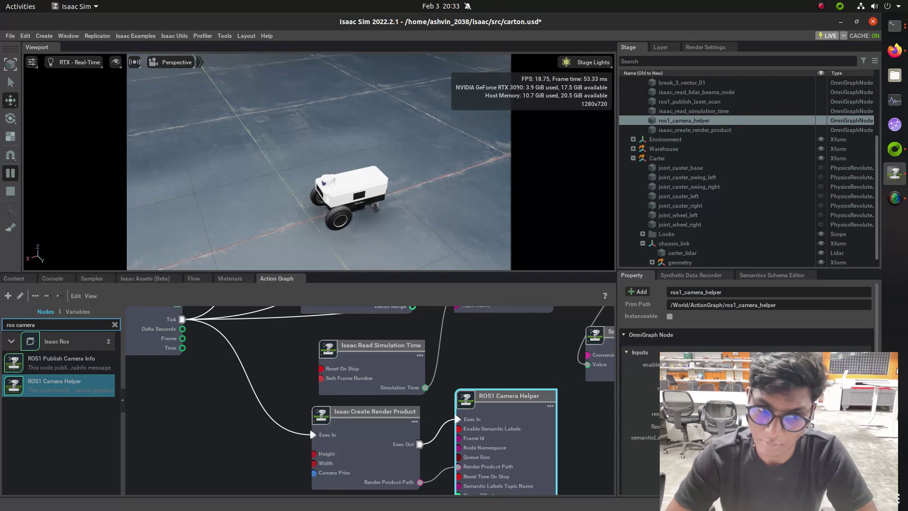
pyautogui.scroll(-2, 742, 317)
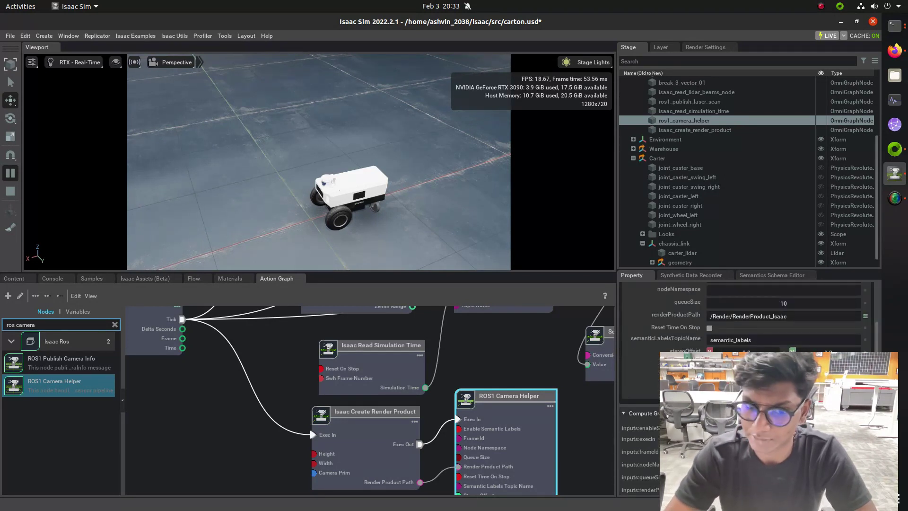
pyautogui.scroll(5, 492, 410)
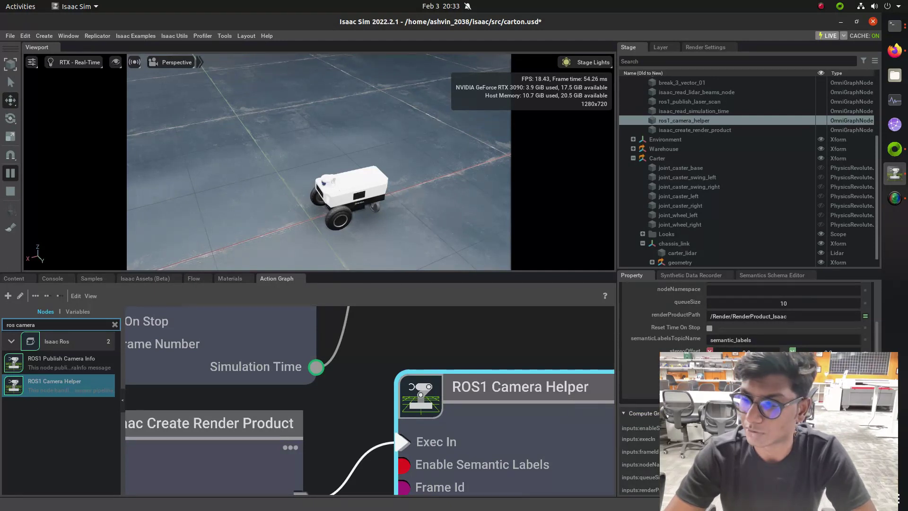
pyautogui.click(894, 26)
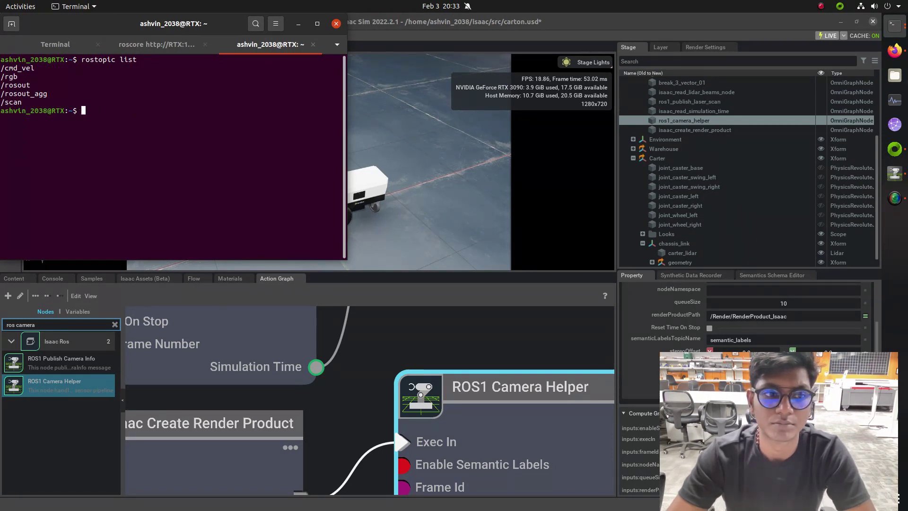
# Run teleop_twist_keyboard with rosrun in one tab and launch rqt from a new tab
pyautogui.write('rosr')
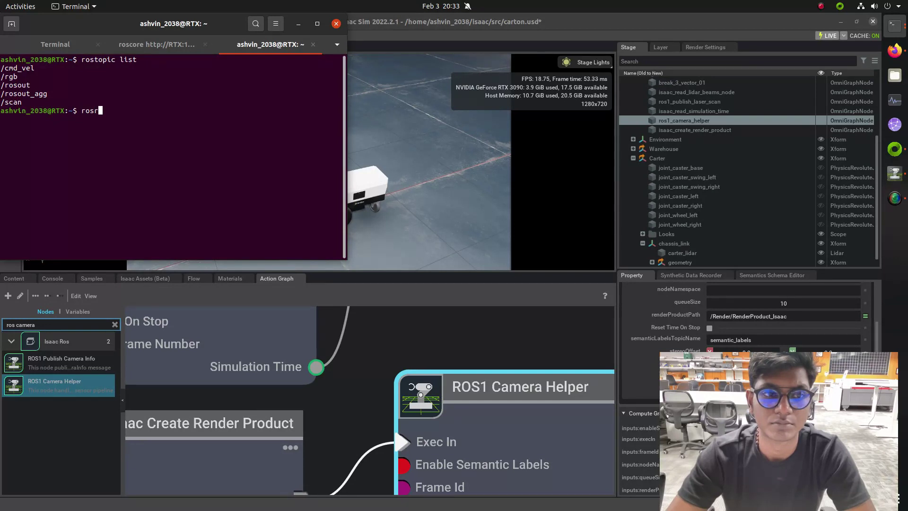
pyautogui.write('un teleo')
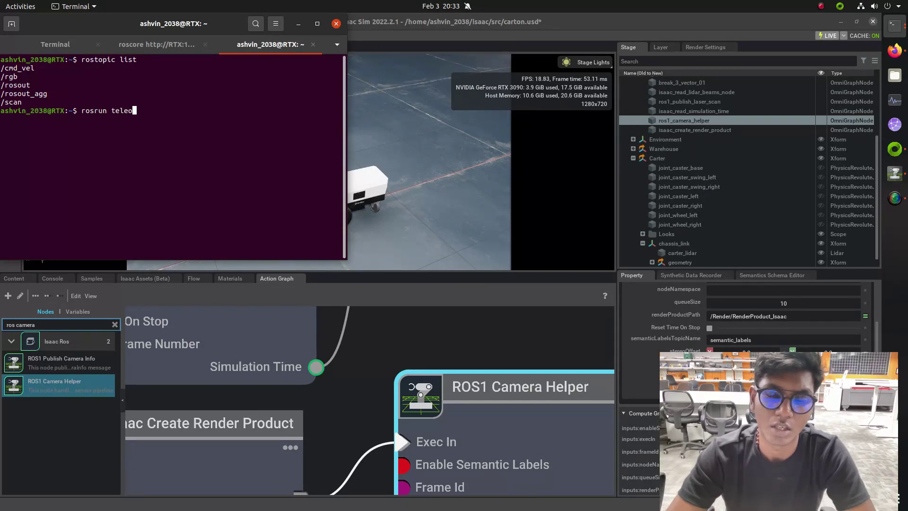
pyautogui.press('Tab')
pyautogui.press('Tab')
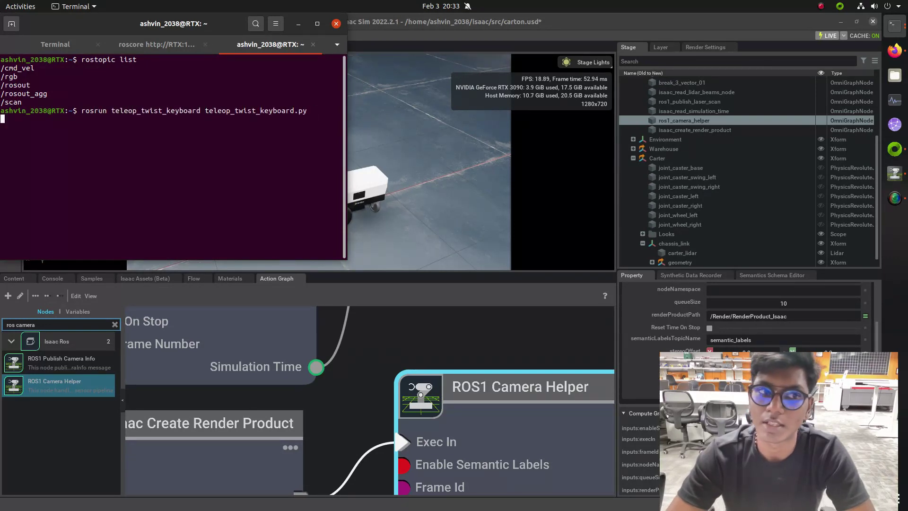
pyautogui.click(12, 24)
pyautogui.click(187, 45)
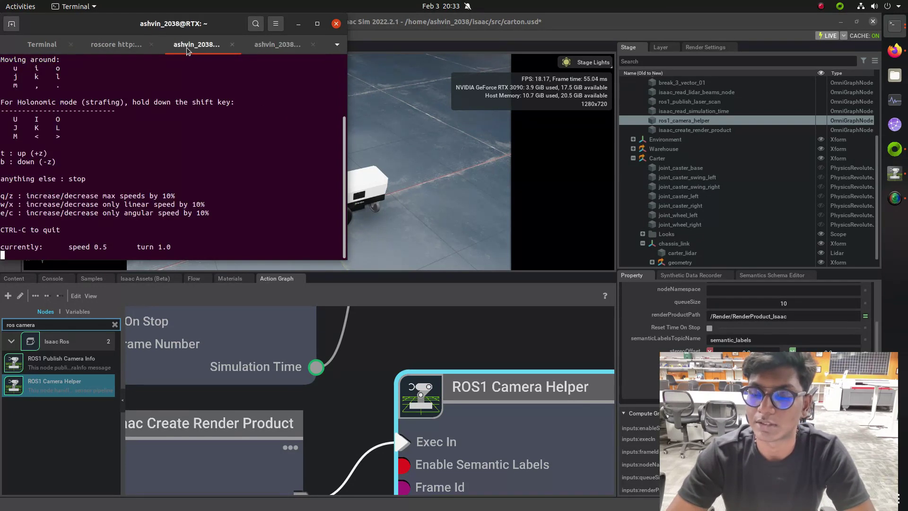
pyautogui.click(283, 45)
pyautogui.write('r')
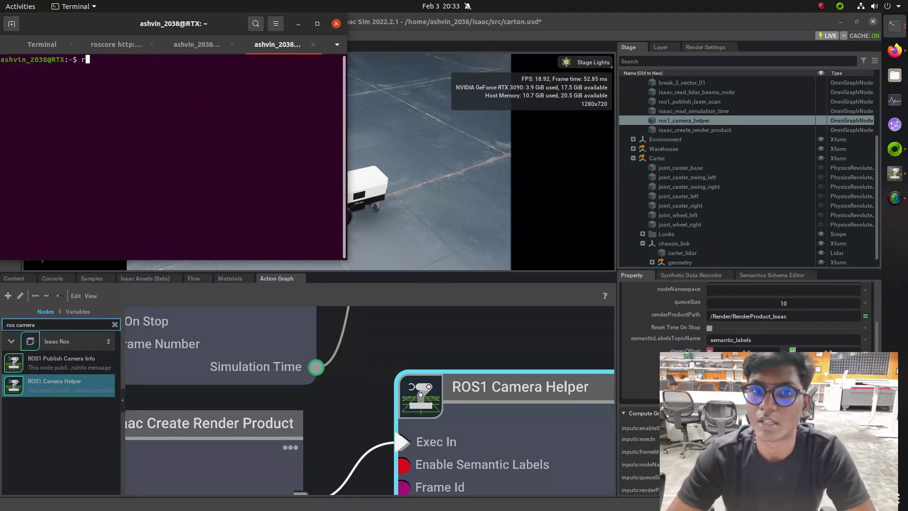
pyautogui.write('qt')
pyautogui.press('Return')
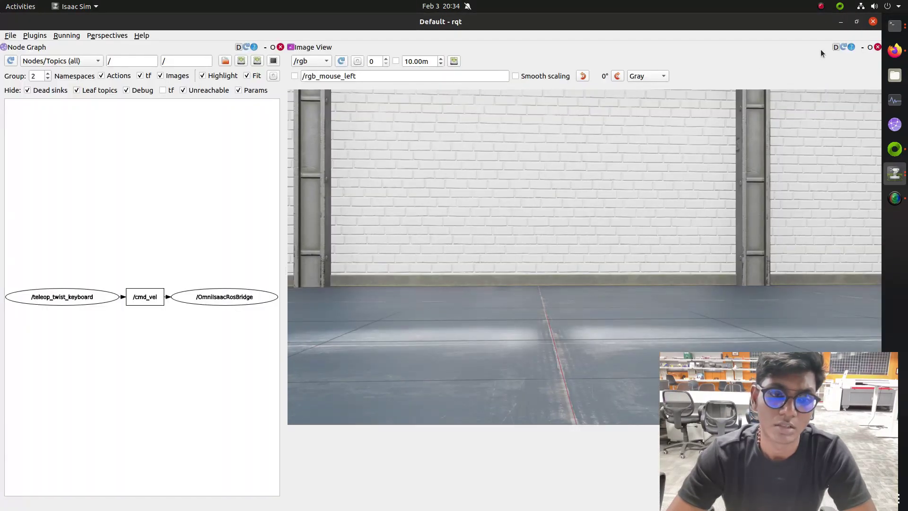
# Shrink rqt to the lower left and move the terminal to the right side
pyautogui.click(857, 22)
pyautogui.moveTo(403, 72); pyautogui.dragTo(262, 249)
pyautogui.click(208, 158)
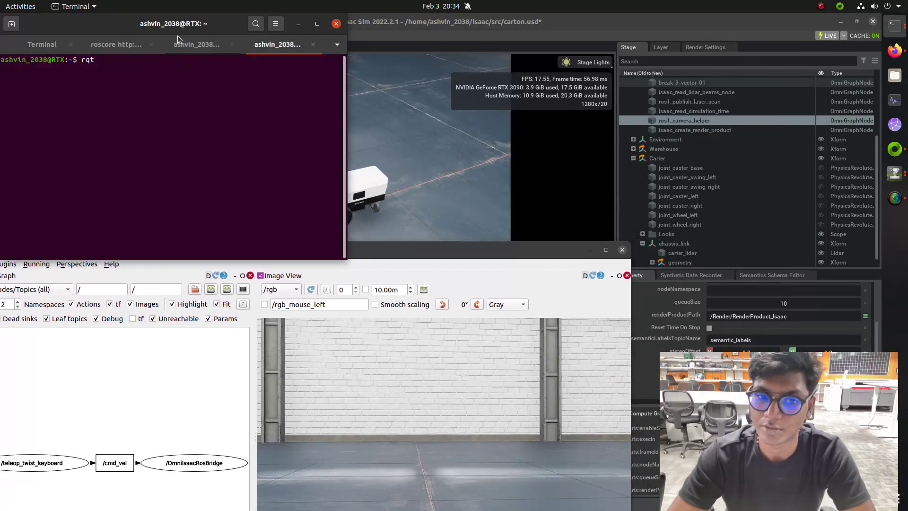
pyautogui.moveTo(178, 35); pyautogui.dragTo(750, 173)
pyautogui.click(691, 183)
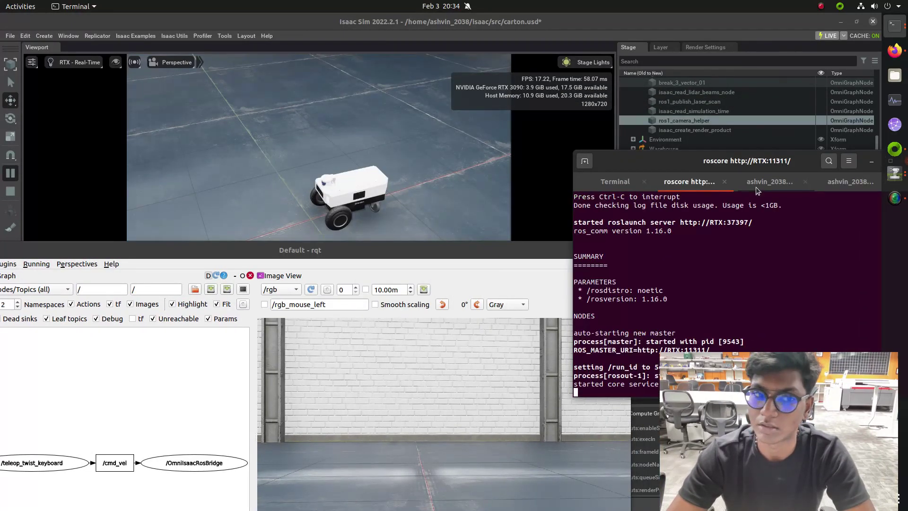
# Turn Carter left with the teleop 'j' key while watching the /rgb image in rqt
pyautogui.click(756, 182)
pyautogui.press('j')
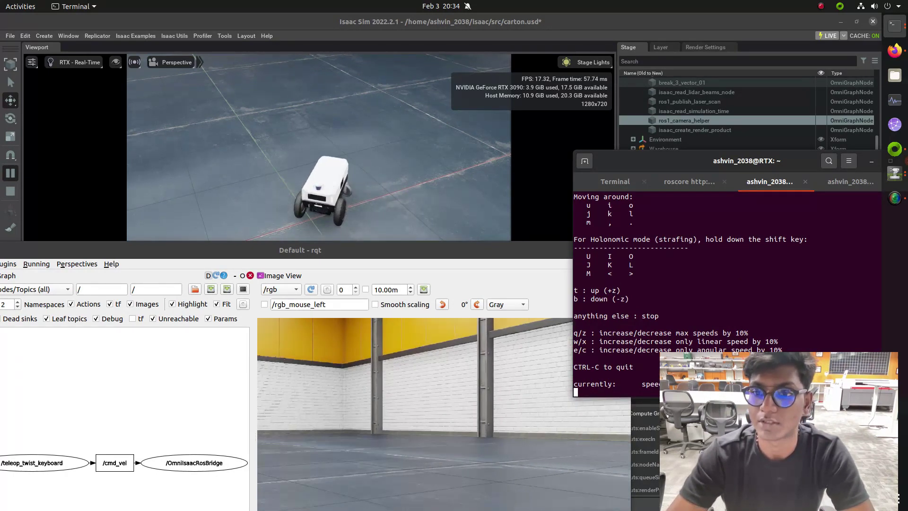
pyautogui.moveTo(321, 253); pyautogui.dragTo(244, 228)
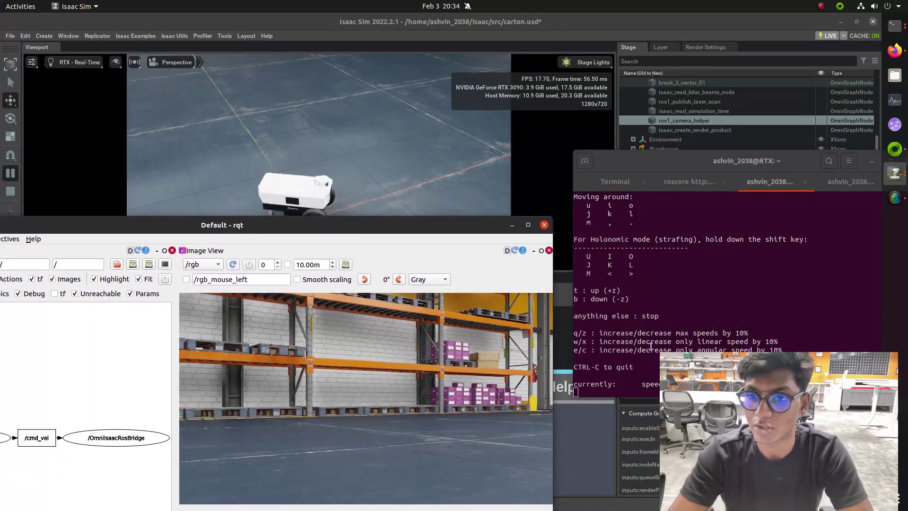